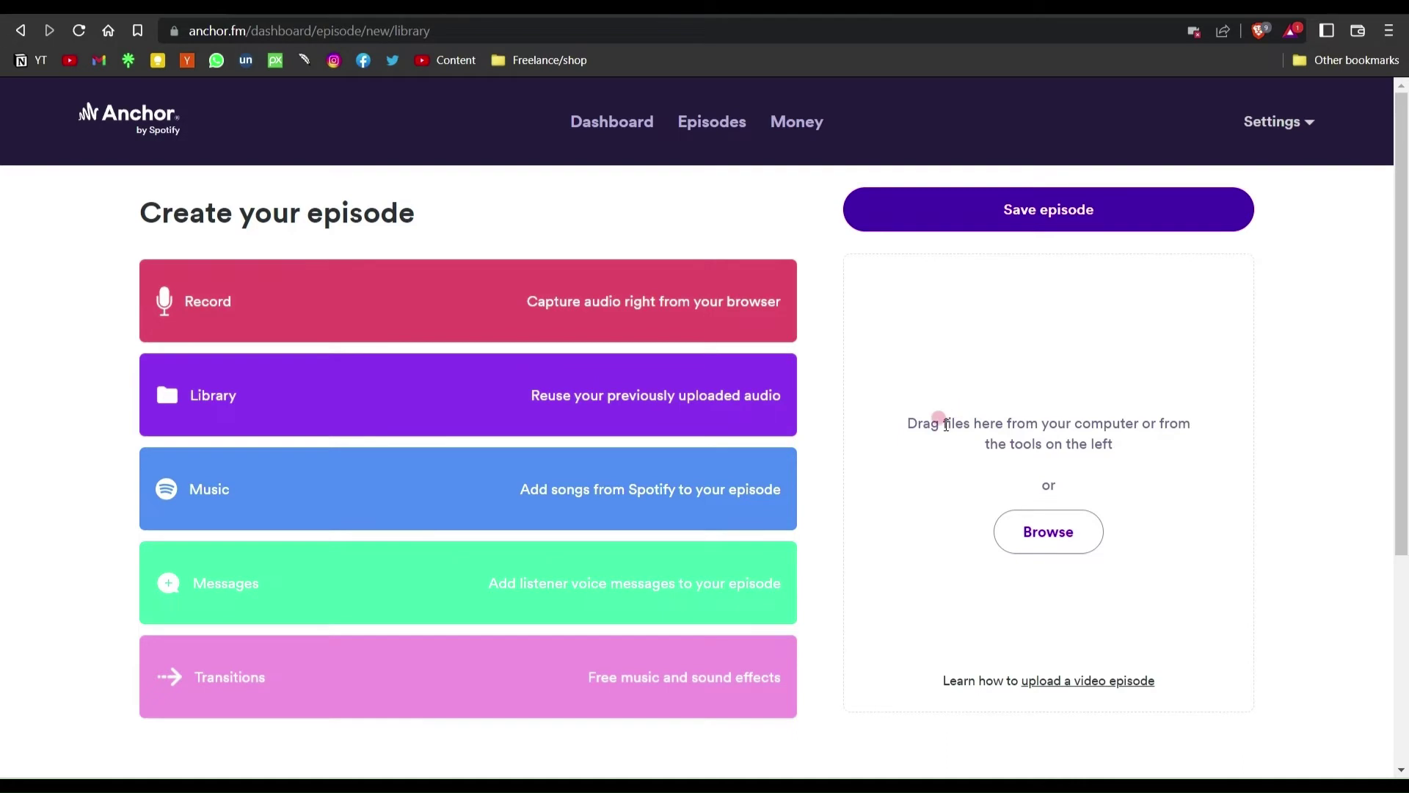
- Upload the audio file qnirboy from the computer to the new episode
left_click(1081, 538)
scroll(233, 279, "down", 1)
double_click(233, 280)
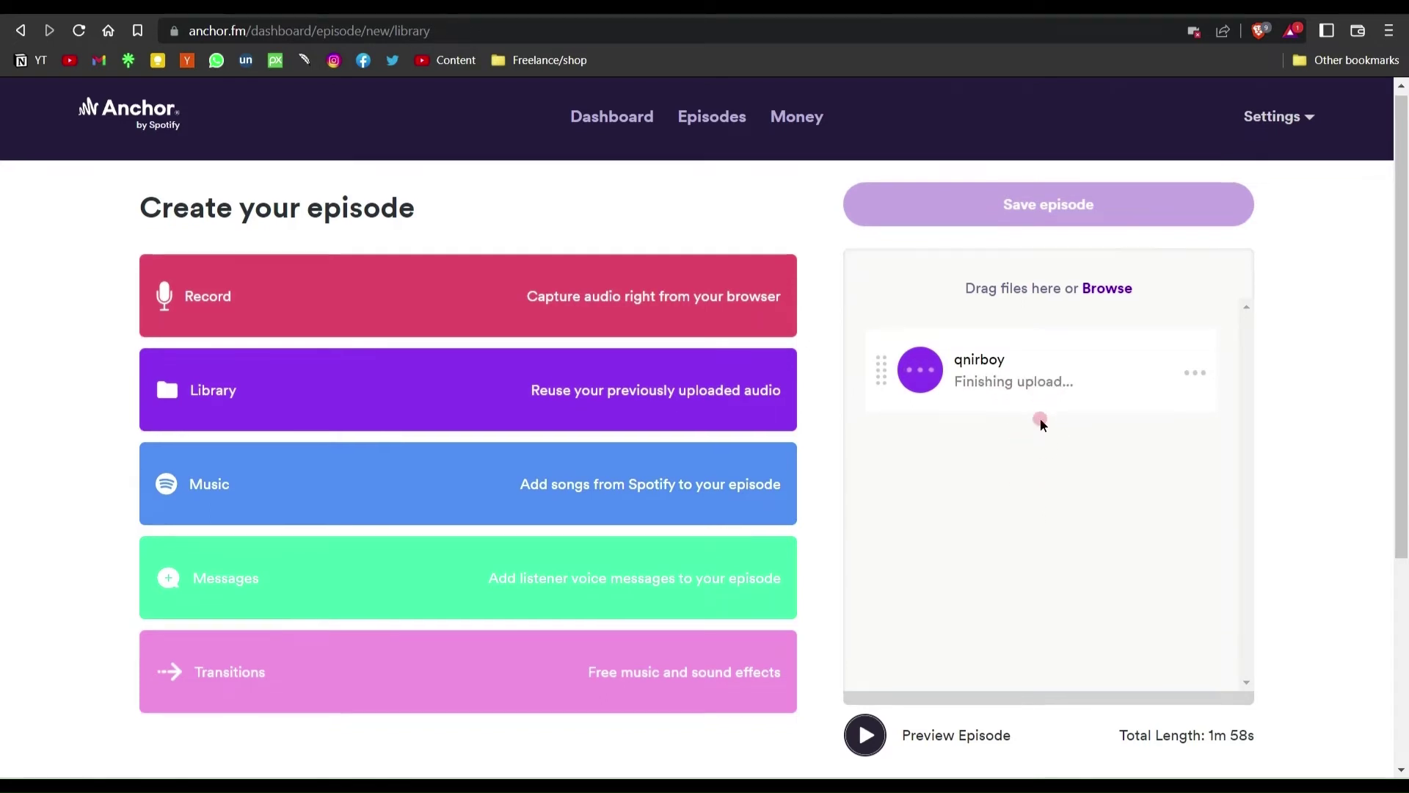
scroll(1040, 416, "down", 1)
left_click_drag(1164, 654, 1258, 657)
left_click(1145, 652)
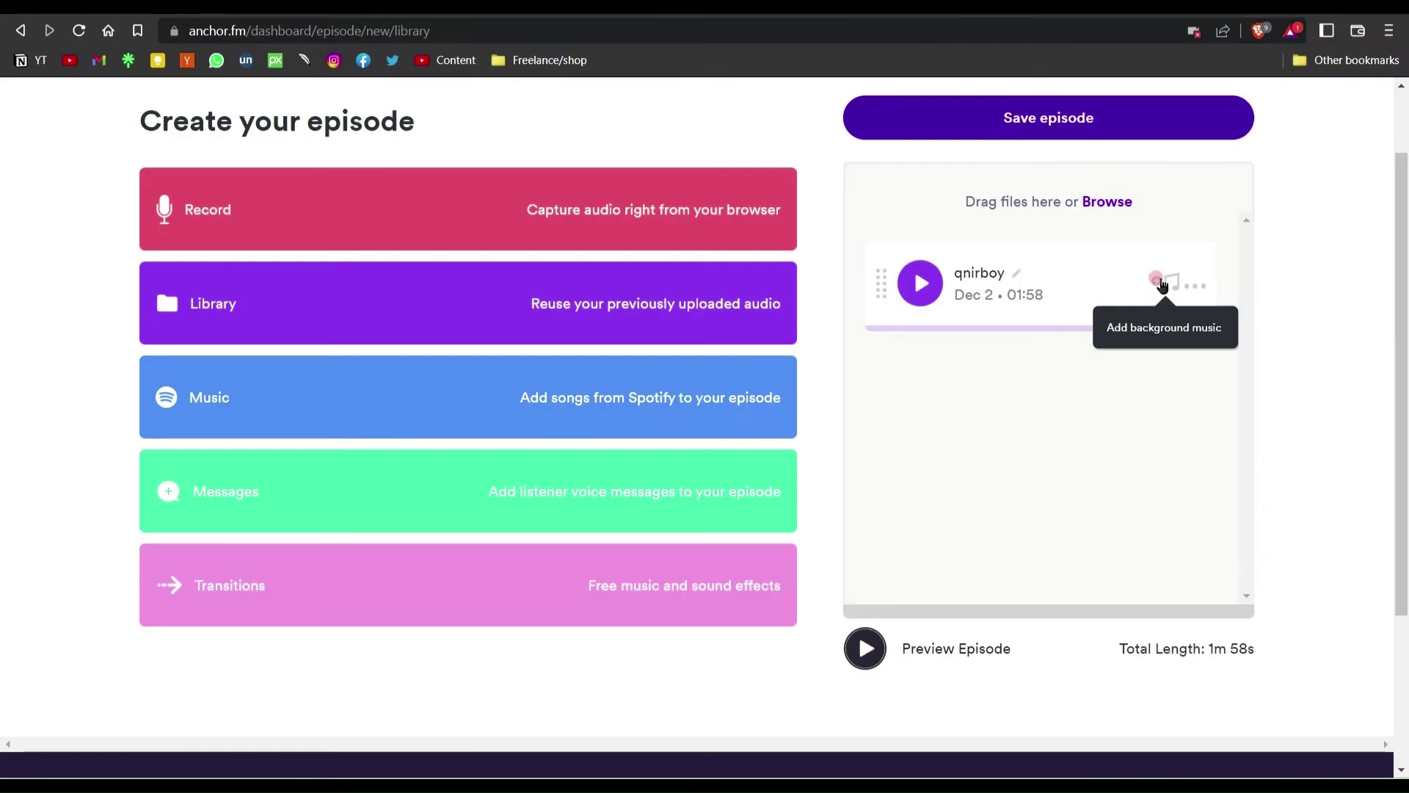
- Examine the background music categories and tracks offered for the uploaded audio, including the Calm category, and close the selection without adding one
left_click(1163, 286)
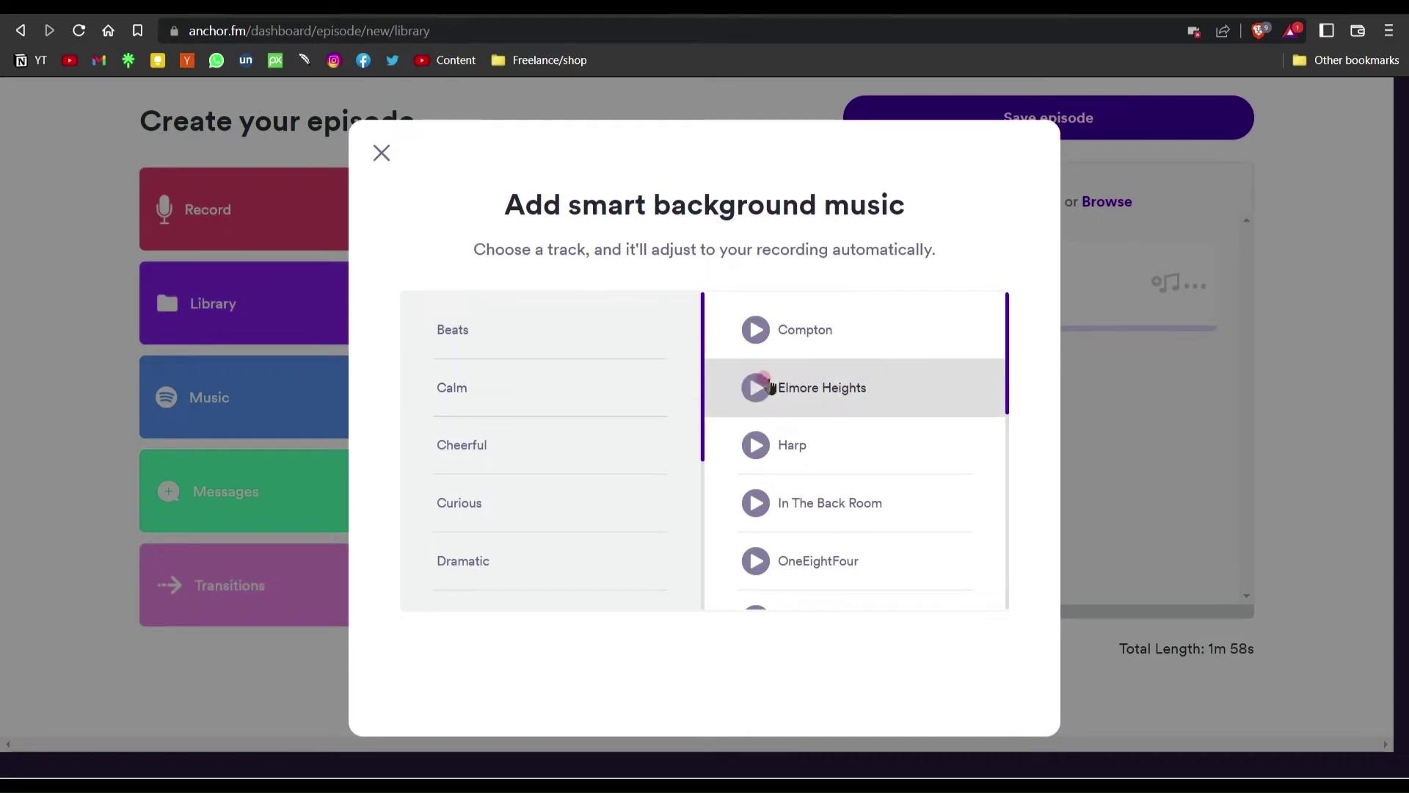
scroll(792, 370, "down", 7)
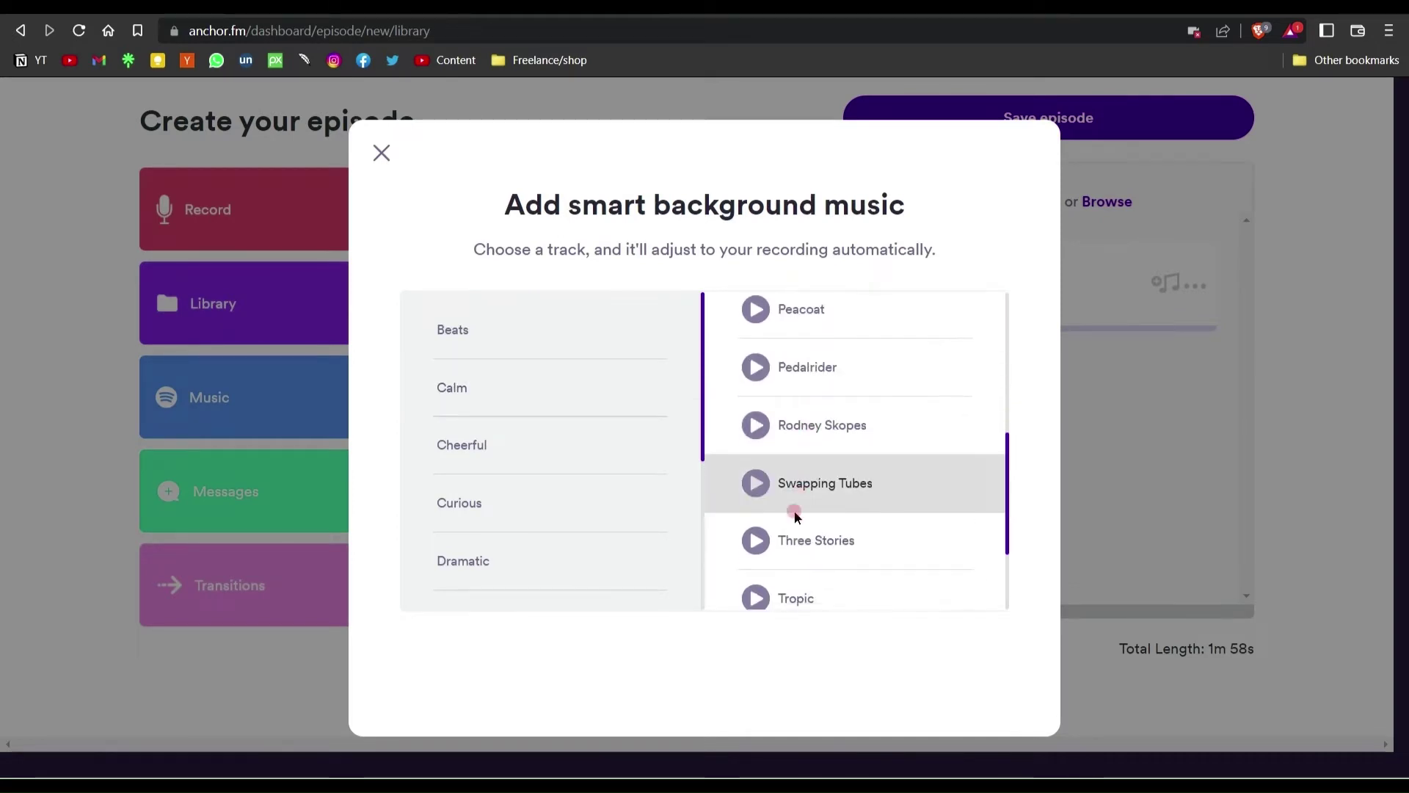
scroll(807, 469, "up", 3)
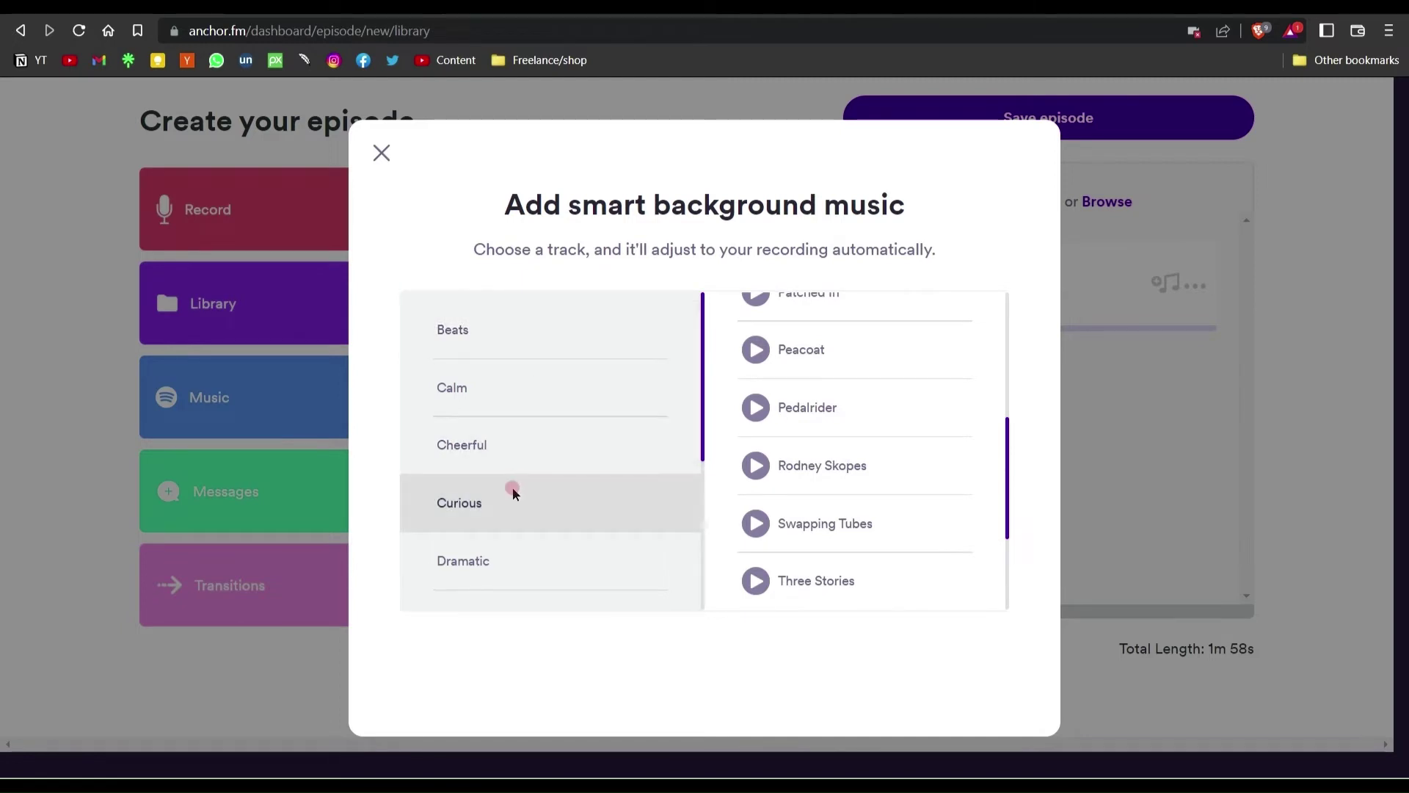
scroll(513, 487, "down", 3)
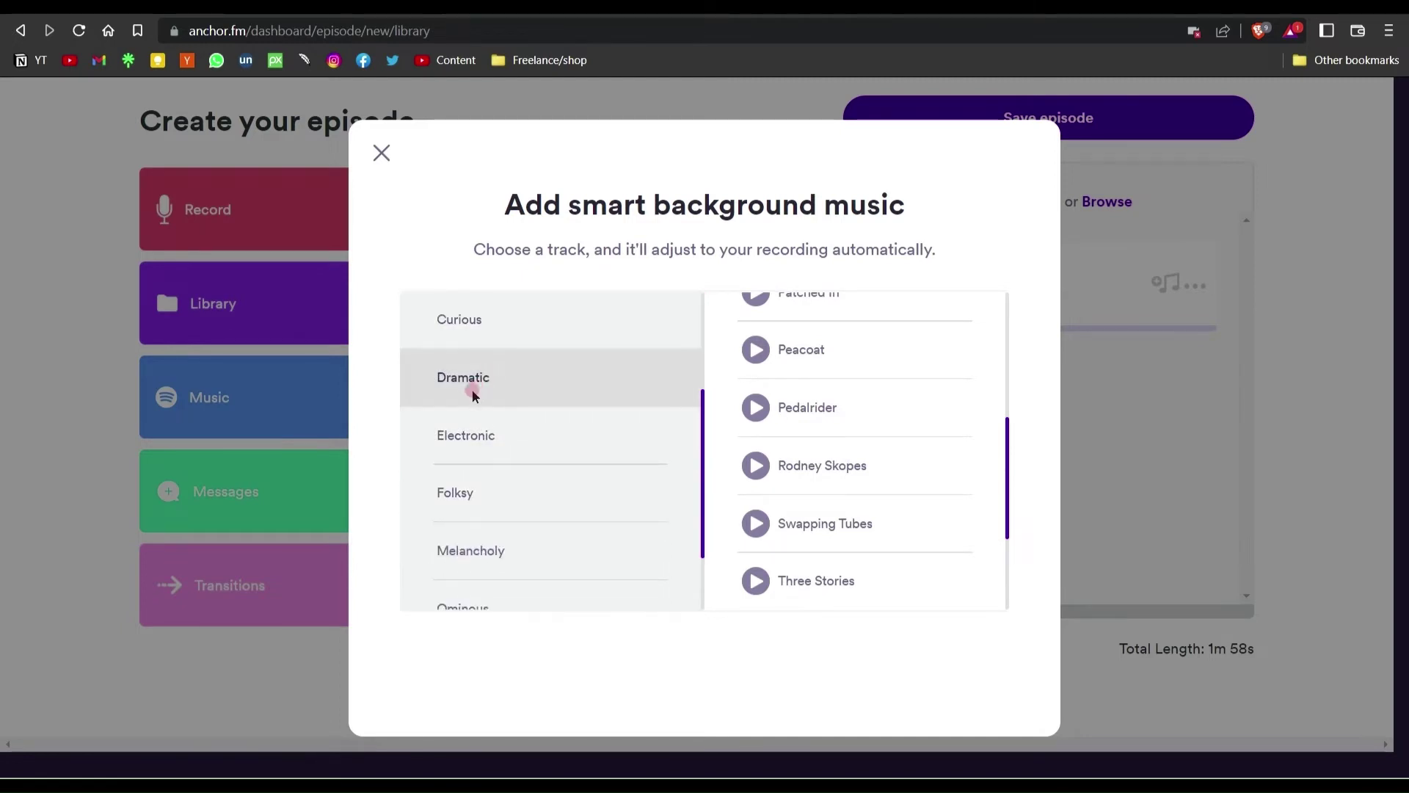
scroll(467, 455, "down", 2)
scroll(533, 488, "up", 4)
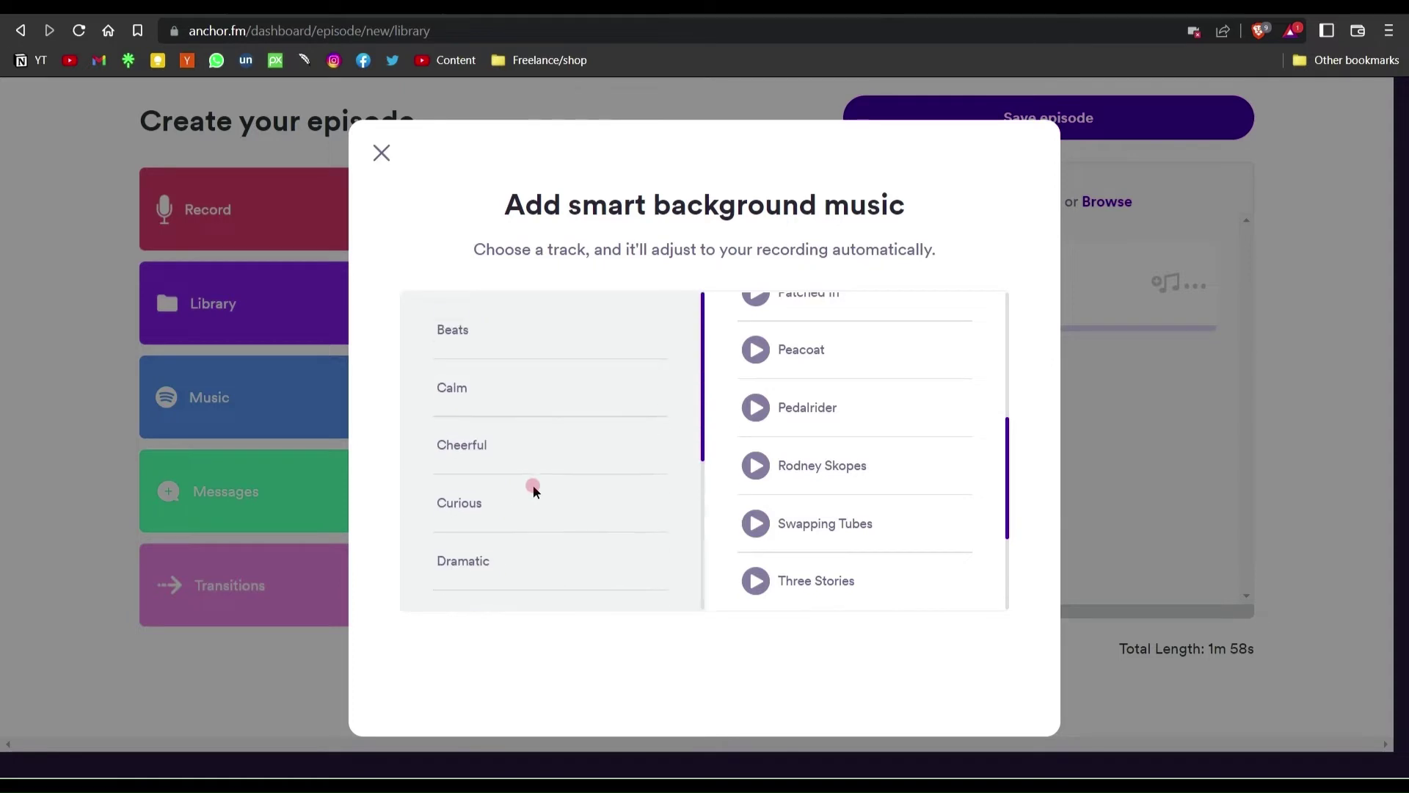
left_click(516, 365)
scroll(918, 397, "up", 5)
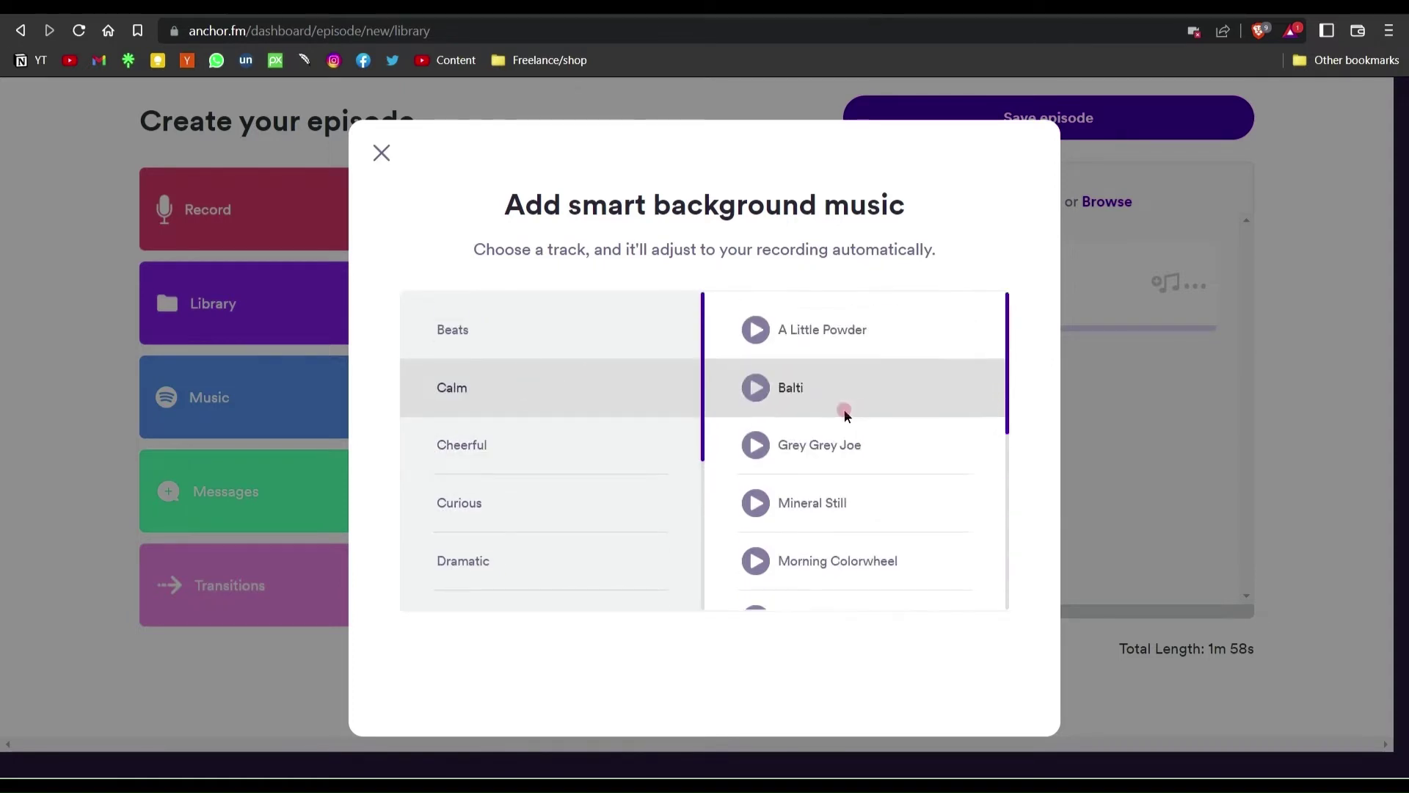
left_click(381, 153)
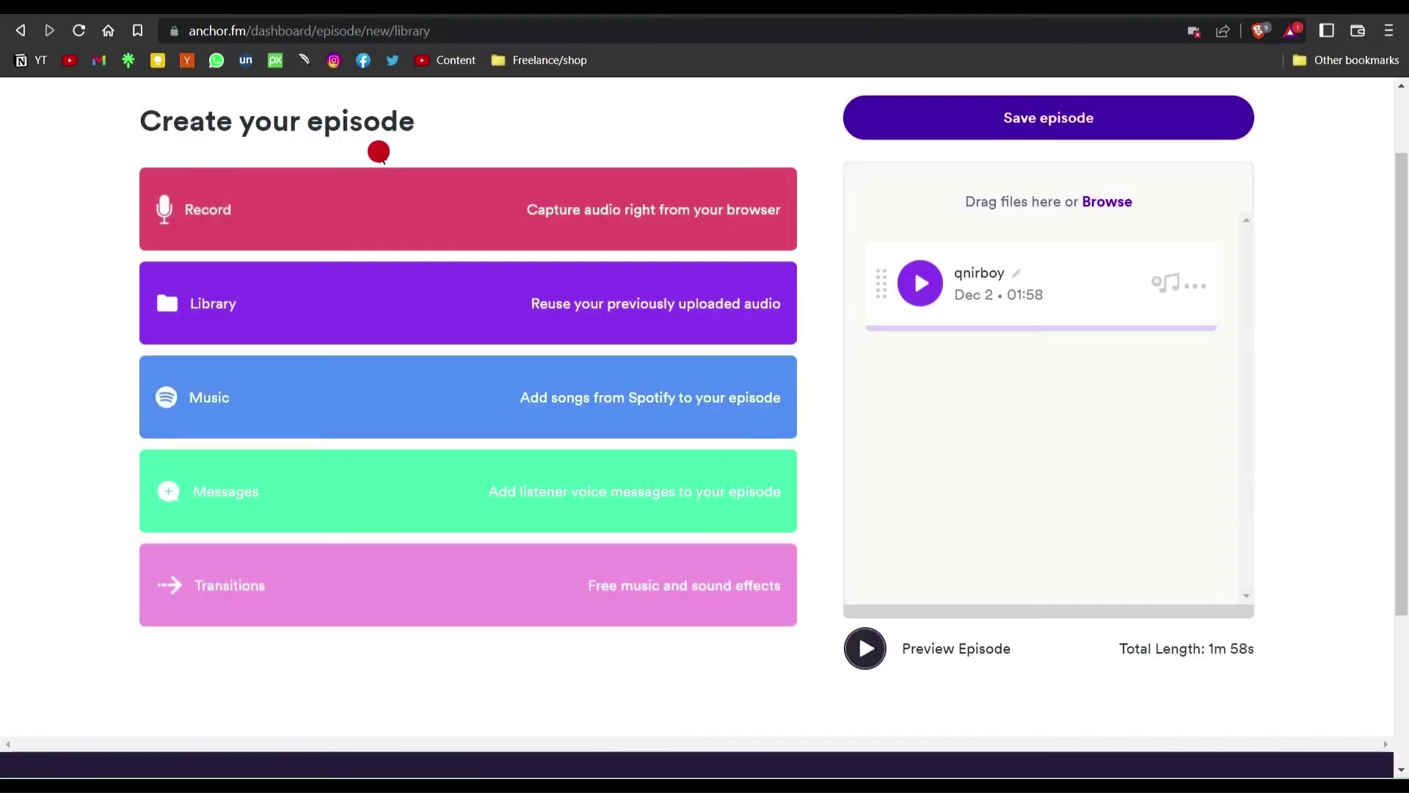
- Save the episode with the uploaded qnirboy audio to reach its episode options
scroll(1077, 378, "down", 3)
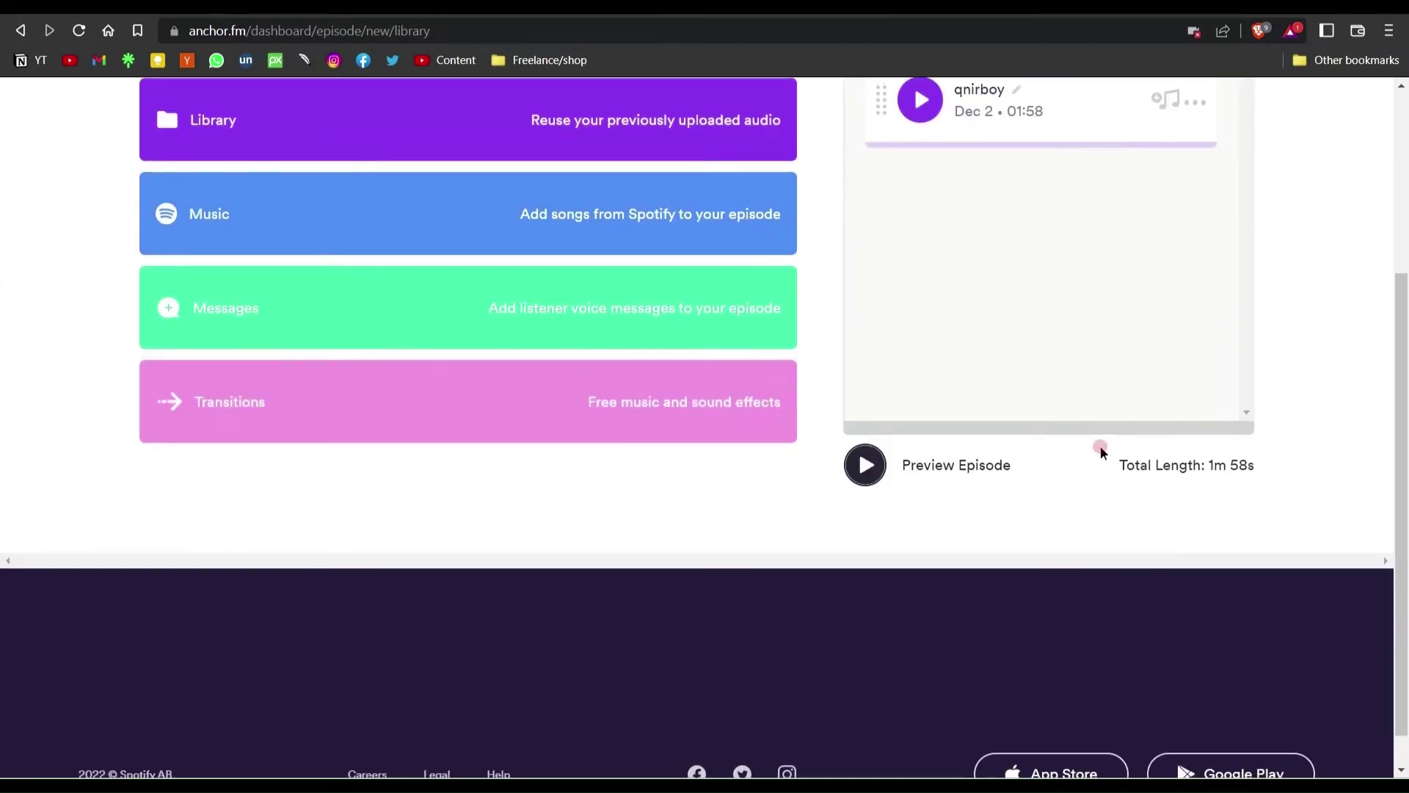
scroll(1097, 444, "up", 4)
scroll(1097, 444, "down", 5)
scroll(1071, 421, "up", 5)
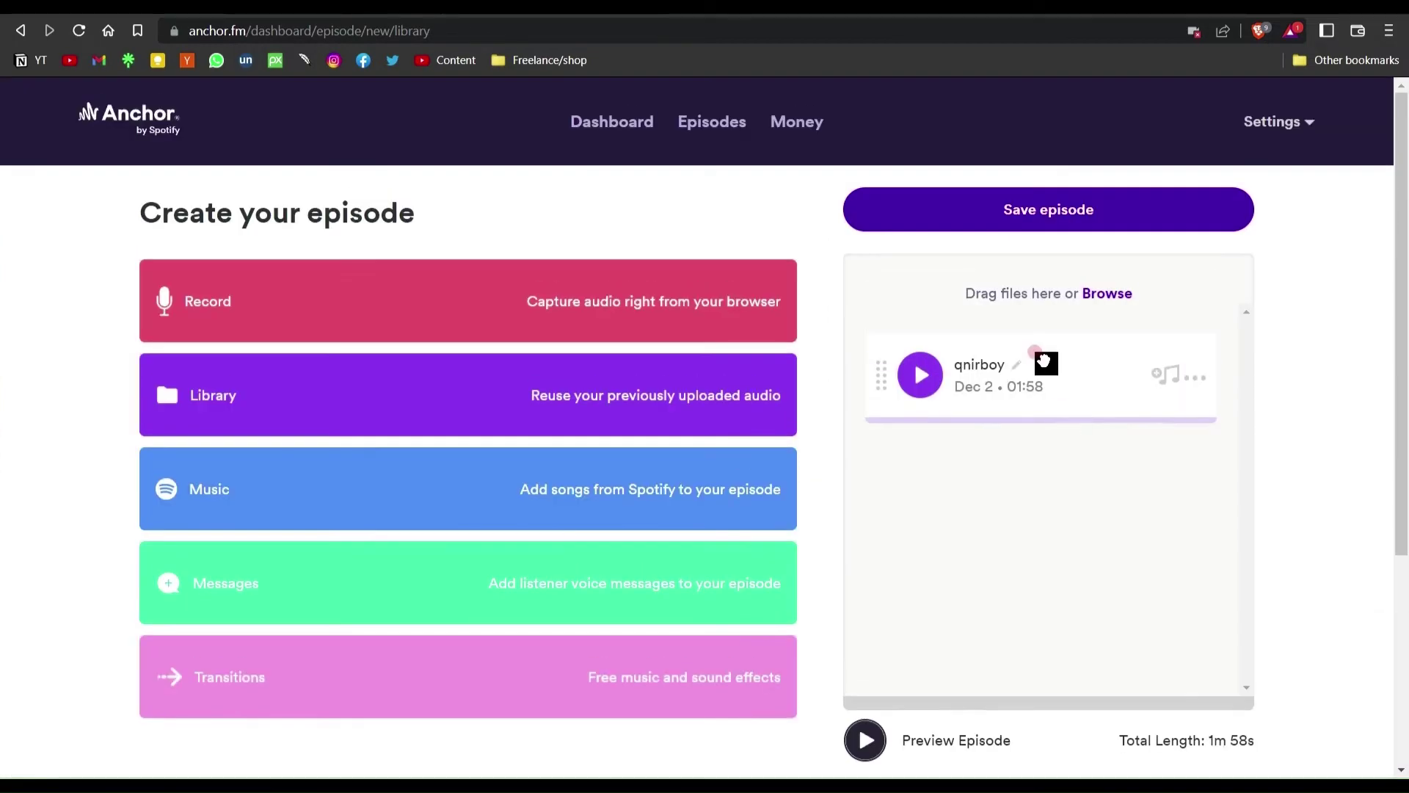
left_click(1048, 213)
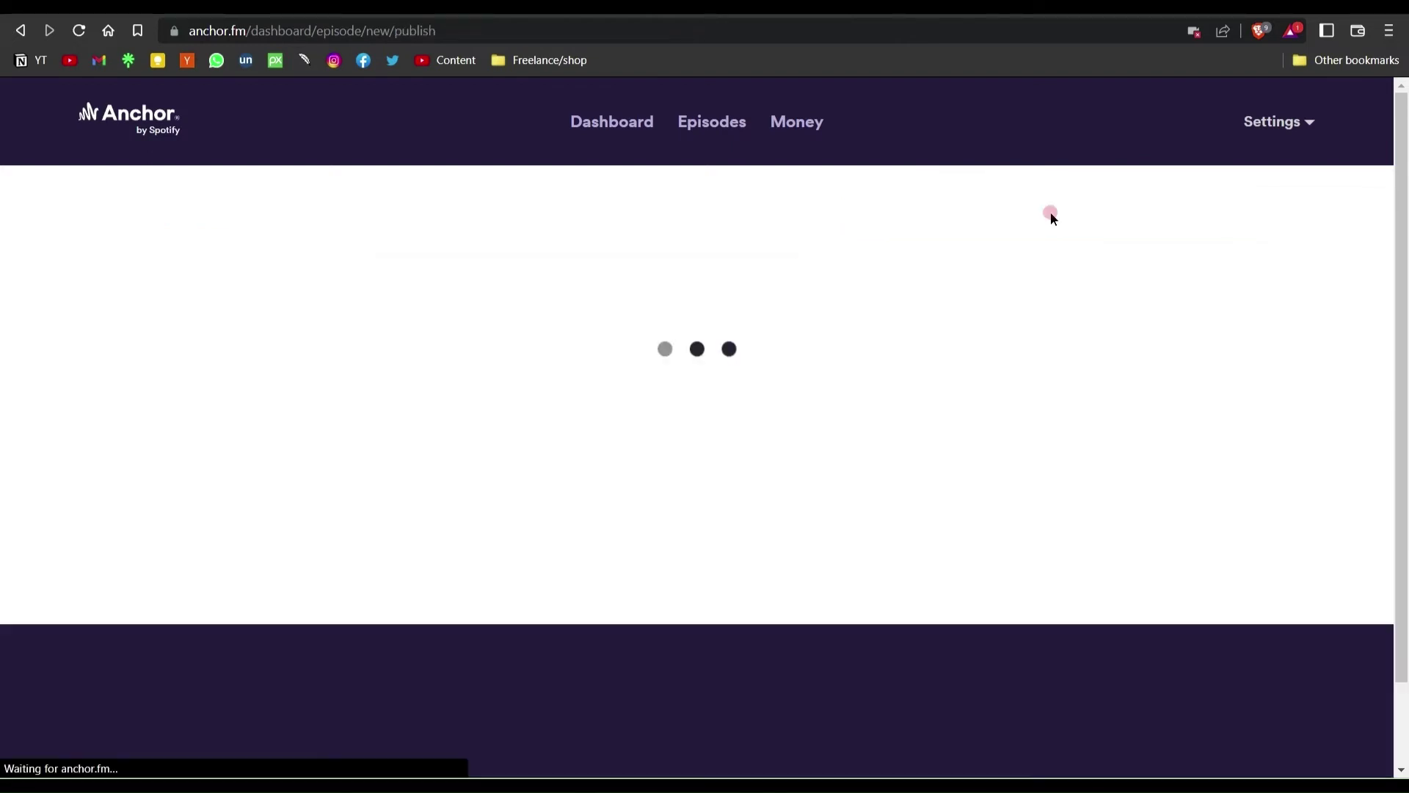
- Enter "First Episode" as the episode title
scroll(626, 372, "down", 1)
scroll(626, 373, "down", 2)
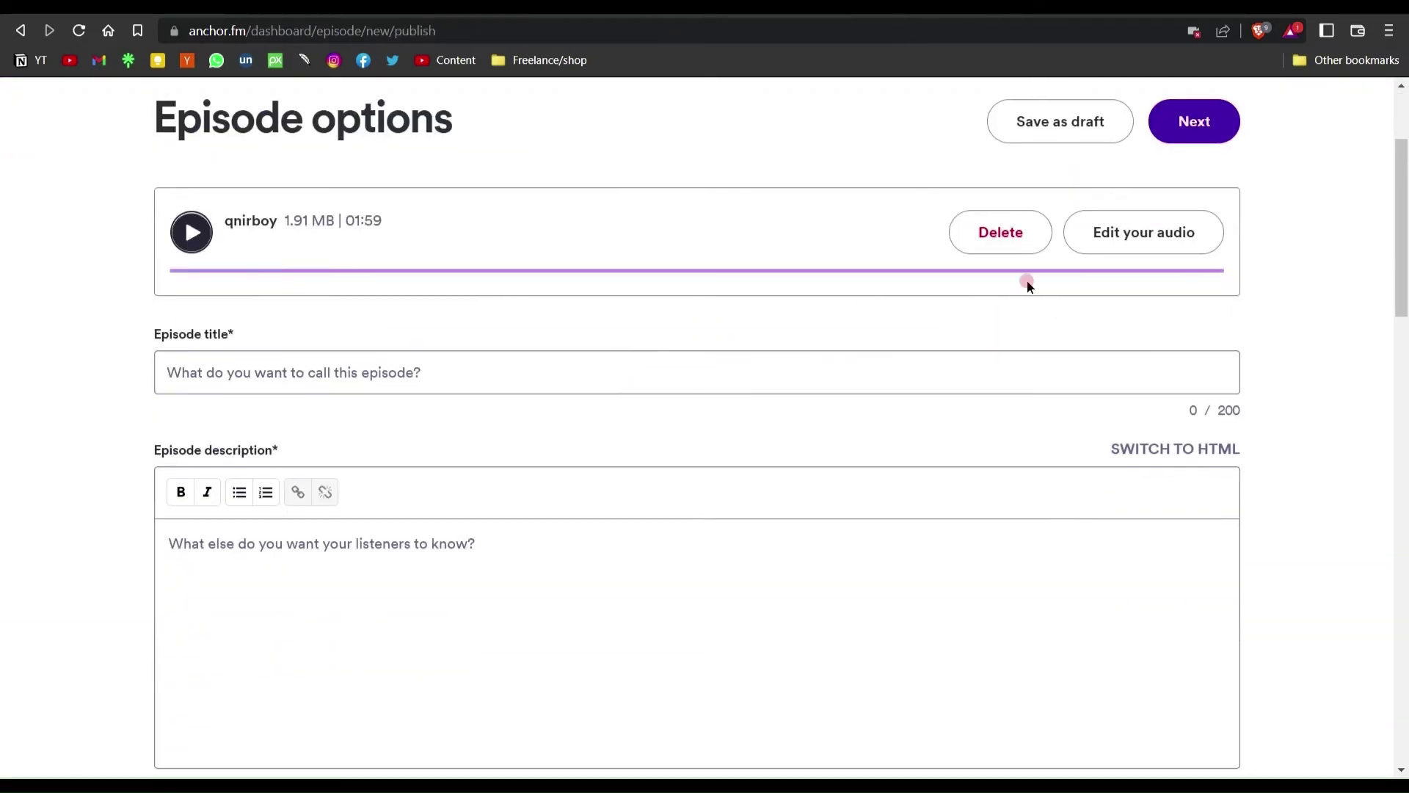
left_click(259, 376)
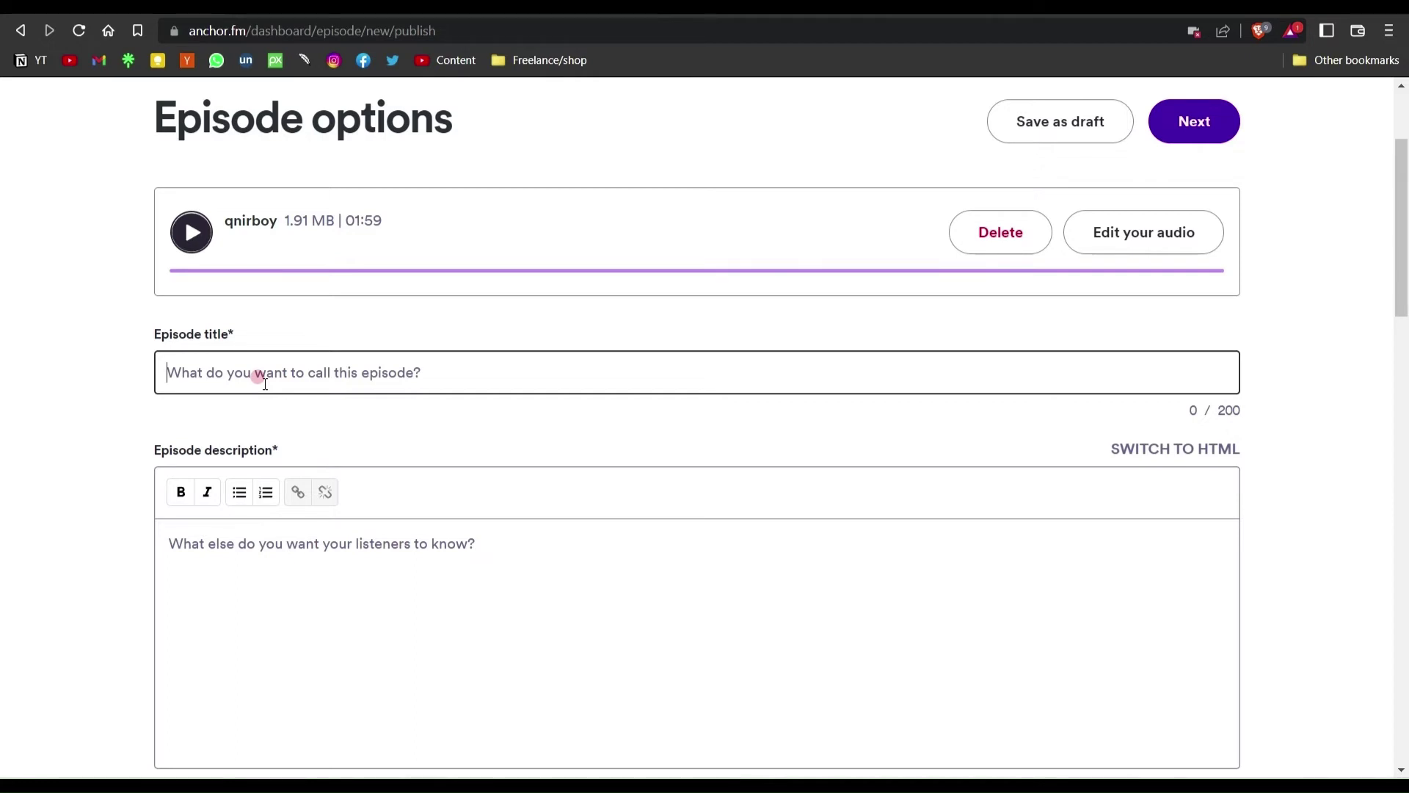
type("Fi")
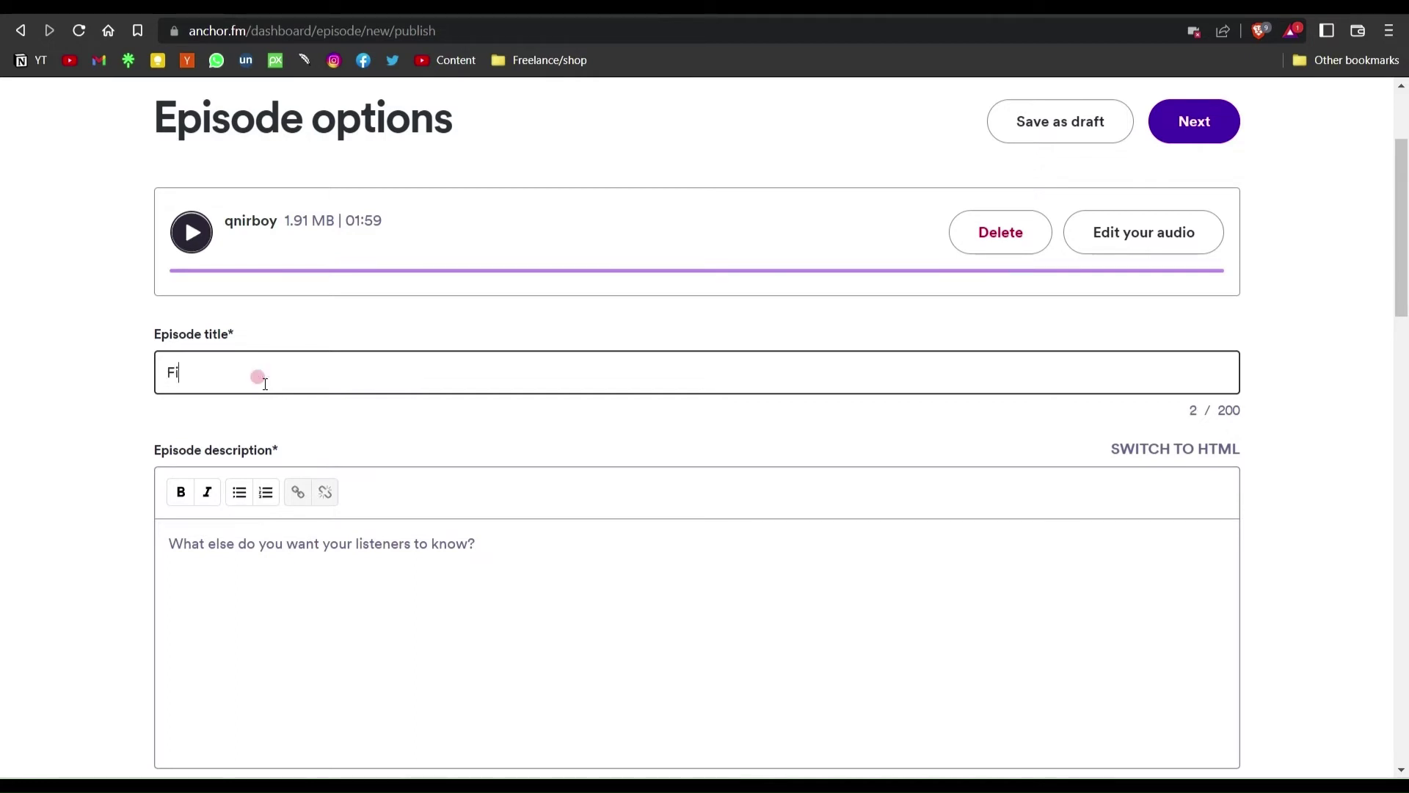
type("rst Episode")
- Enter "First Episode of this podcast." as the episode description
left_click(207, 554)
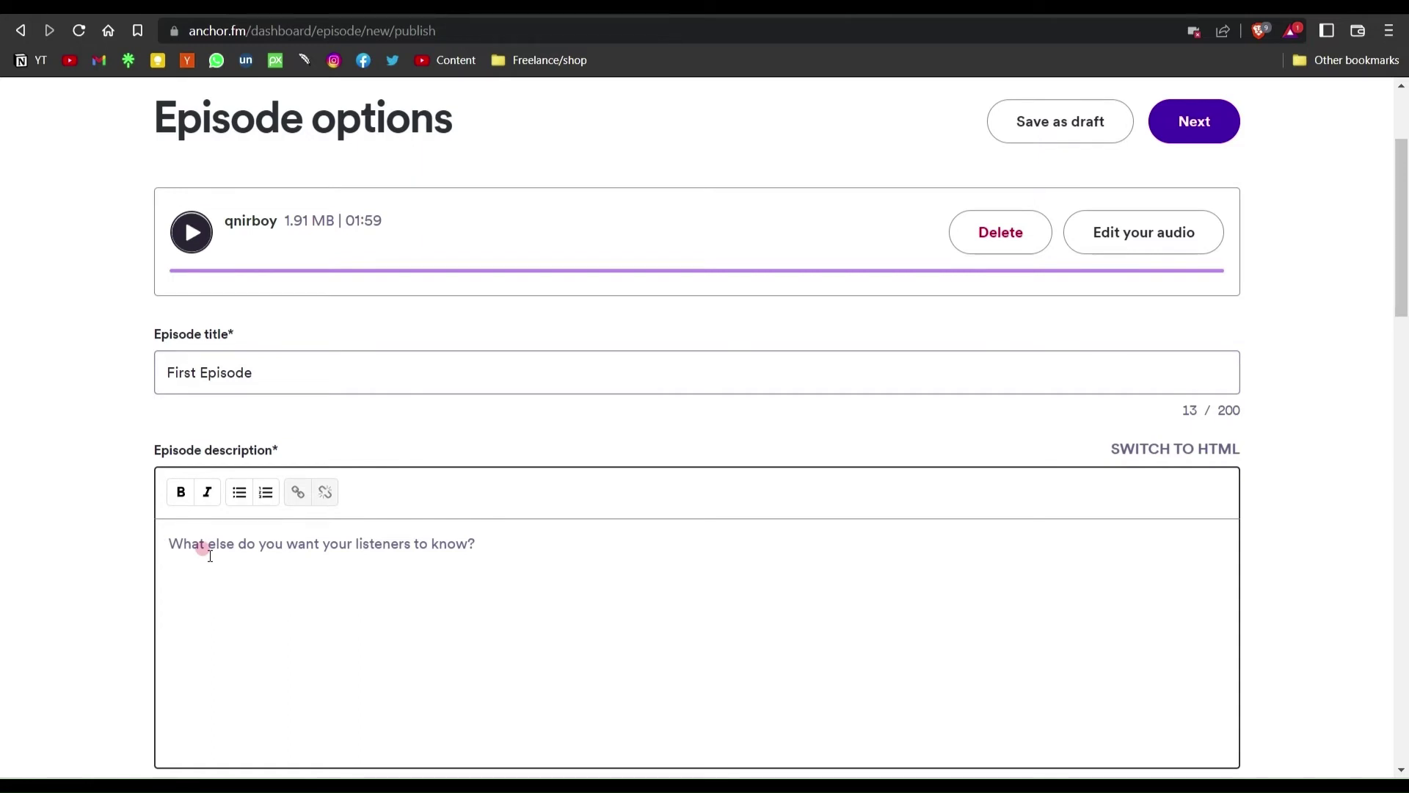
type("First Episode of")
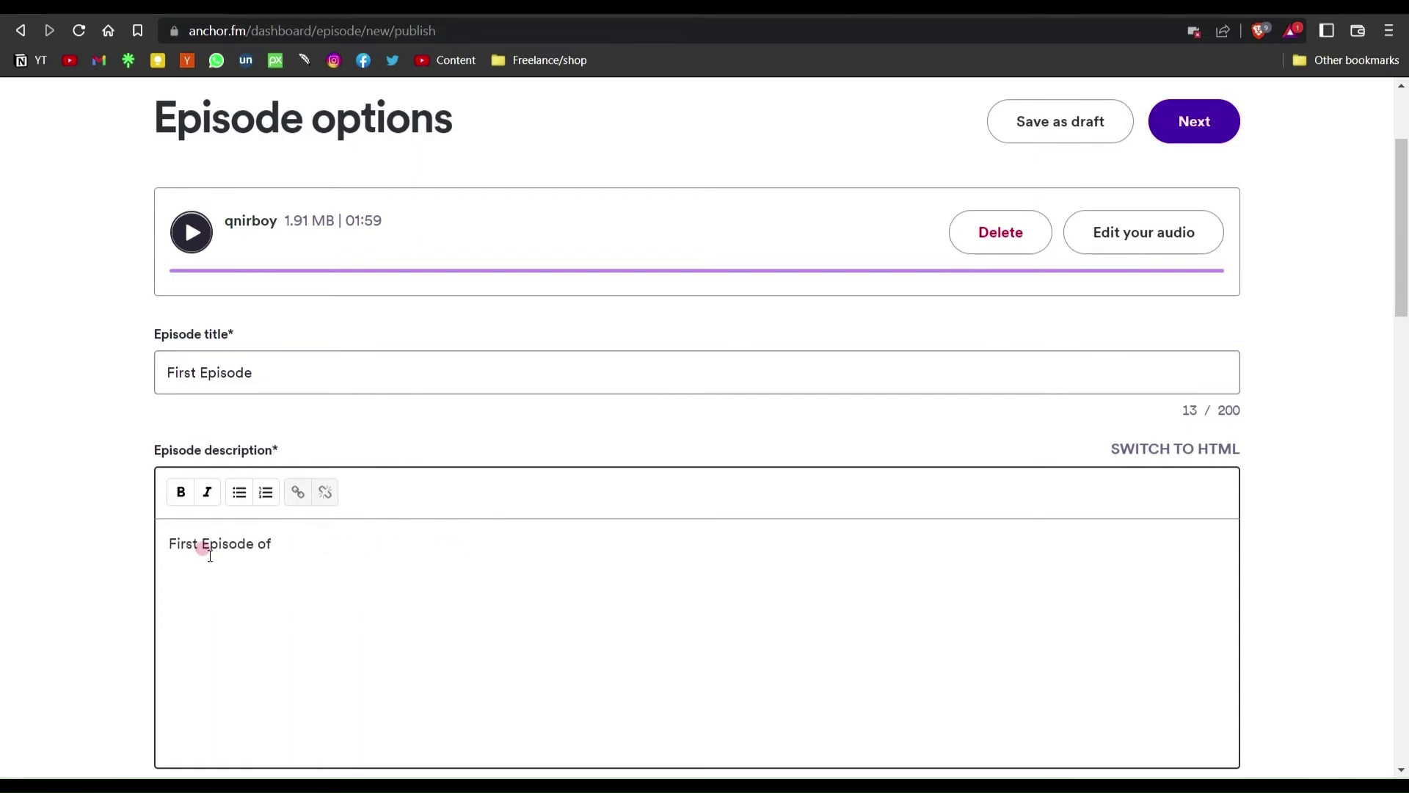
type(" this podcast.")
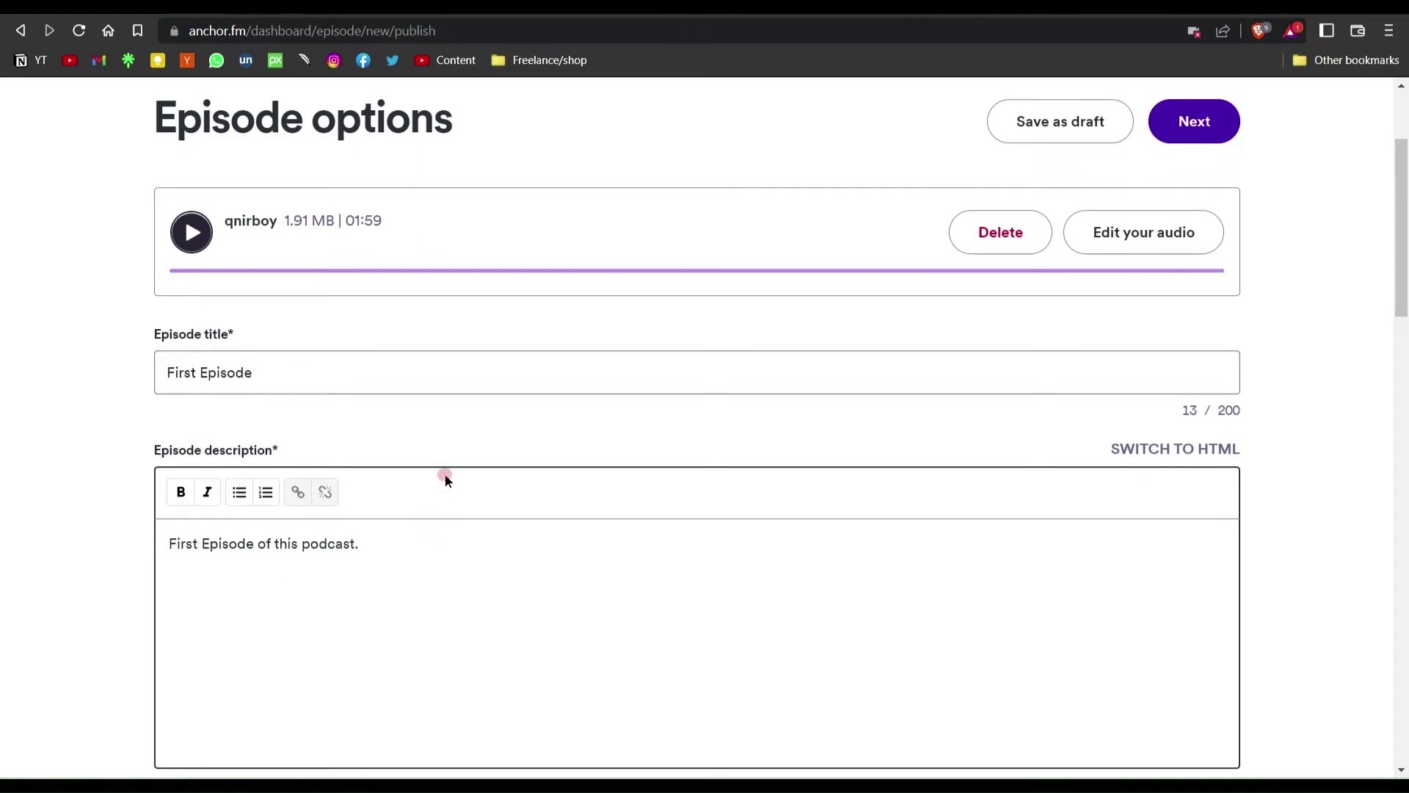
- Review the publish date, polls and Q&A options, and continue from the episode options to the podcast setup
scroll(951, 345, "down", 1)
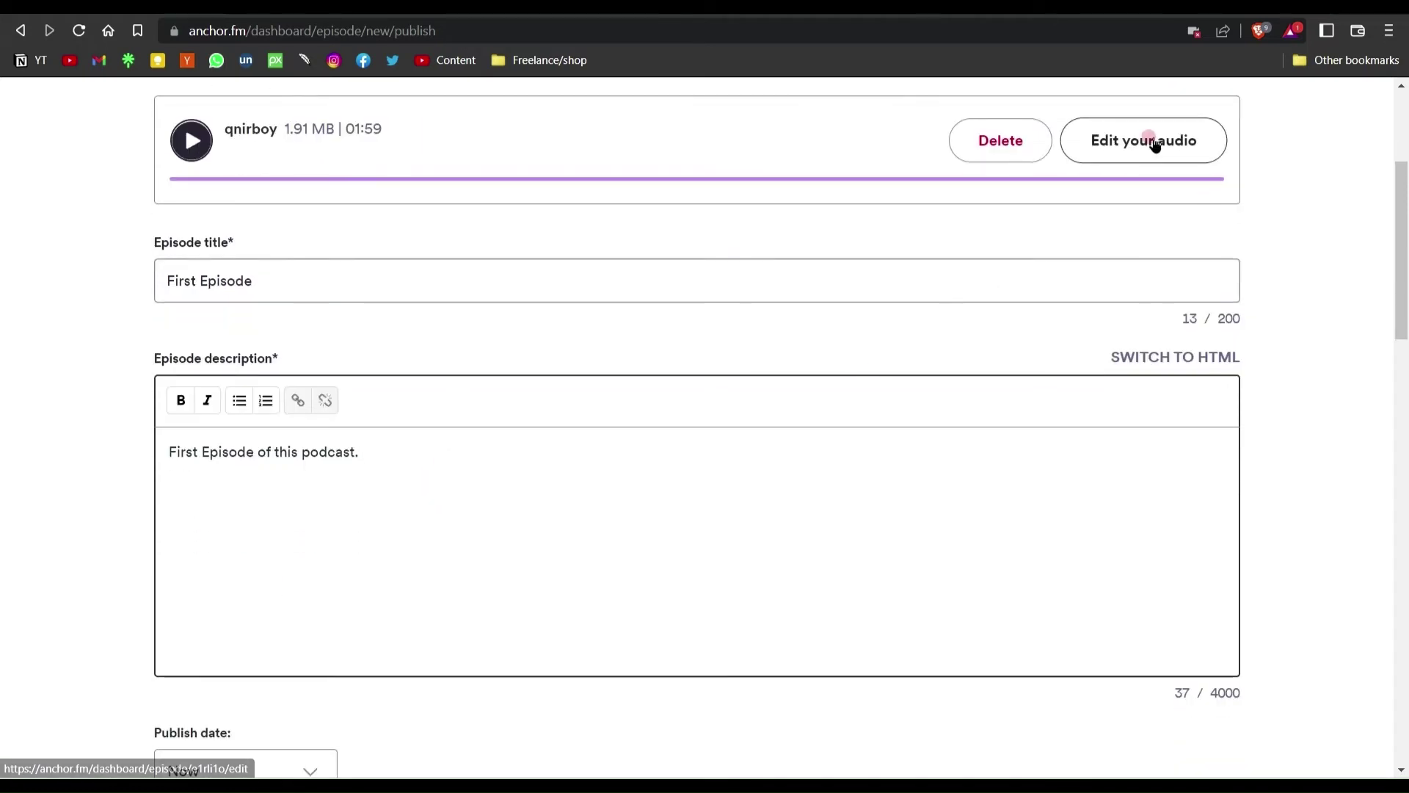
scroll(795, 400, "down", 3)
scroll(499, 499, "down", 1)
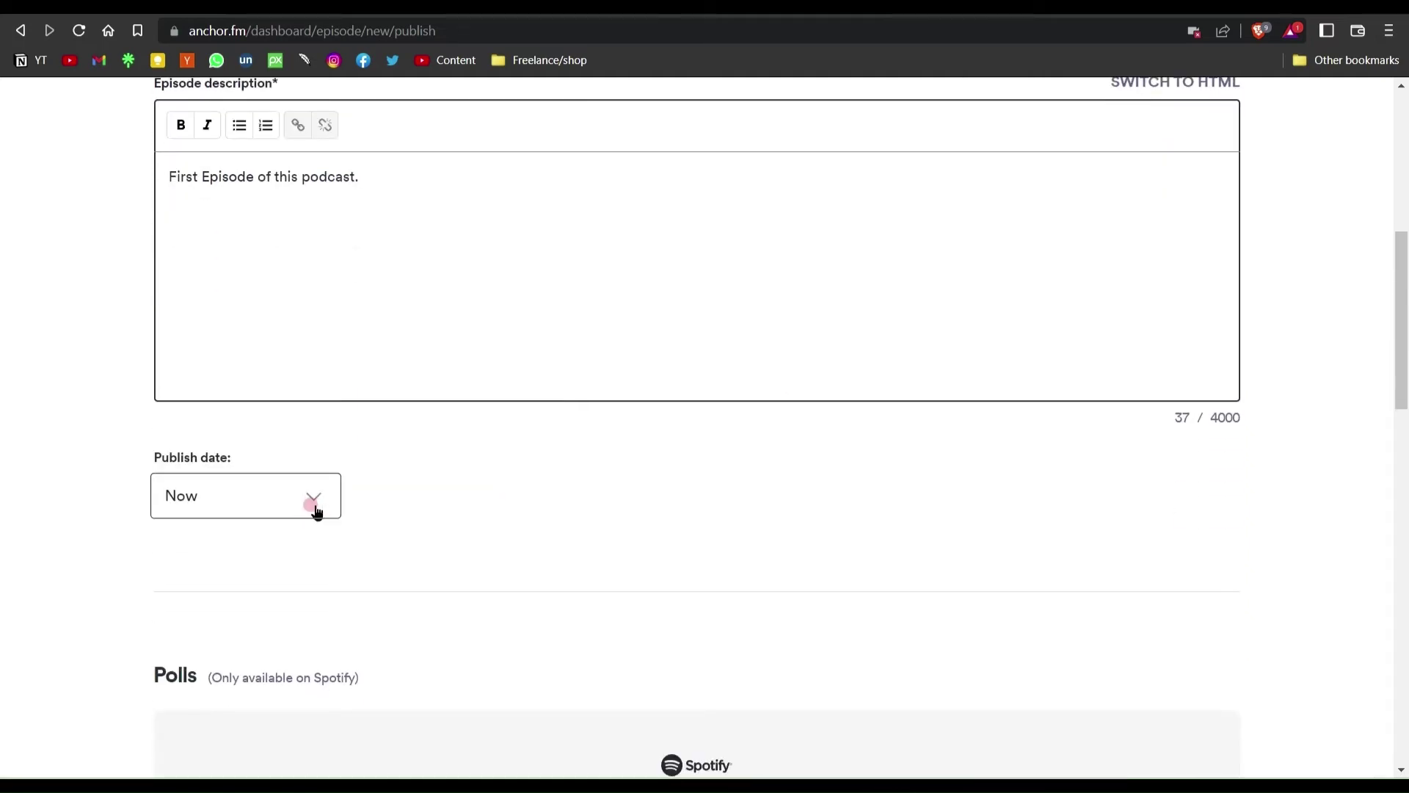
scroll(323, 506, "down", 2)
scroll(409, 405, "down", 3)
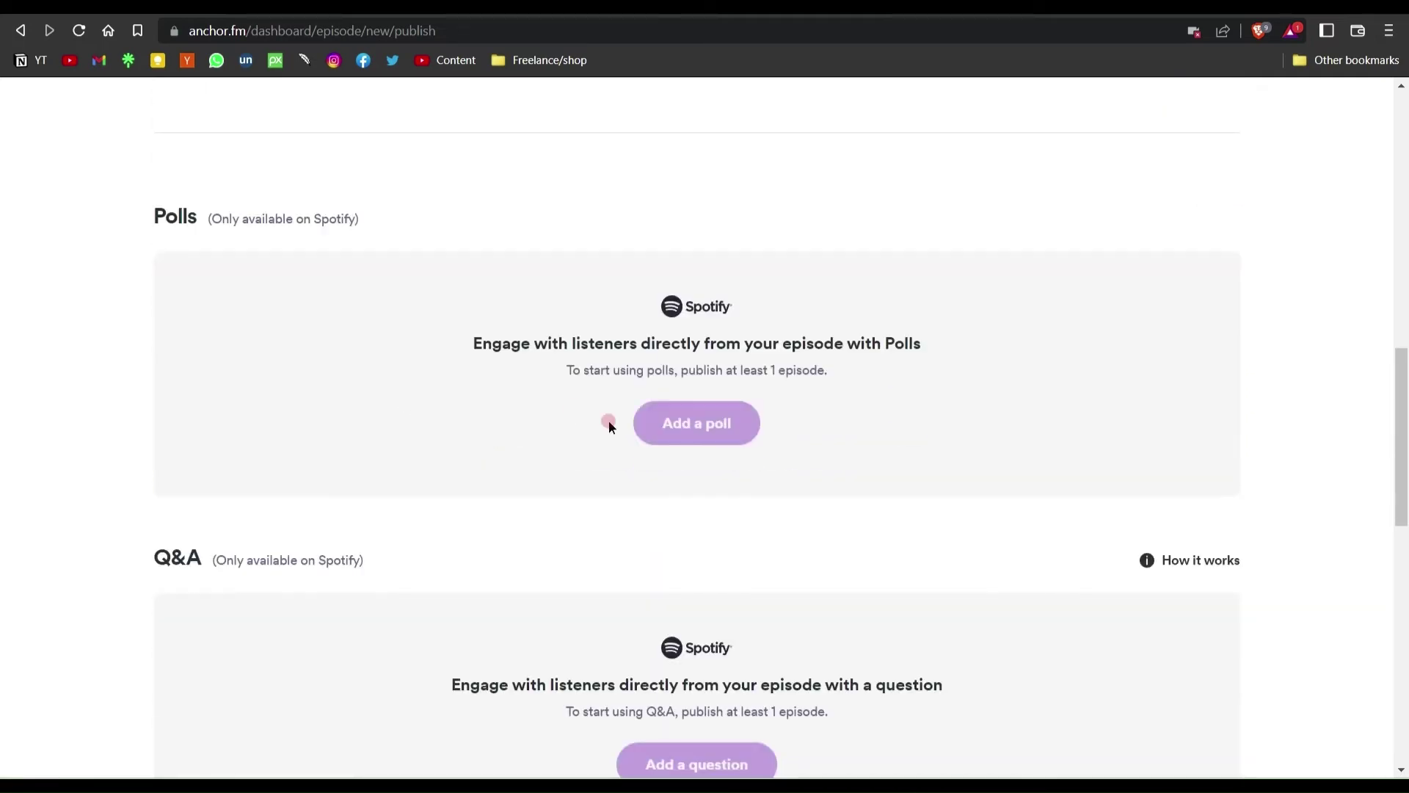
scroll(644, 447, "up", 12)
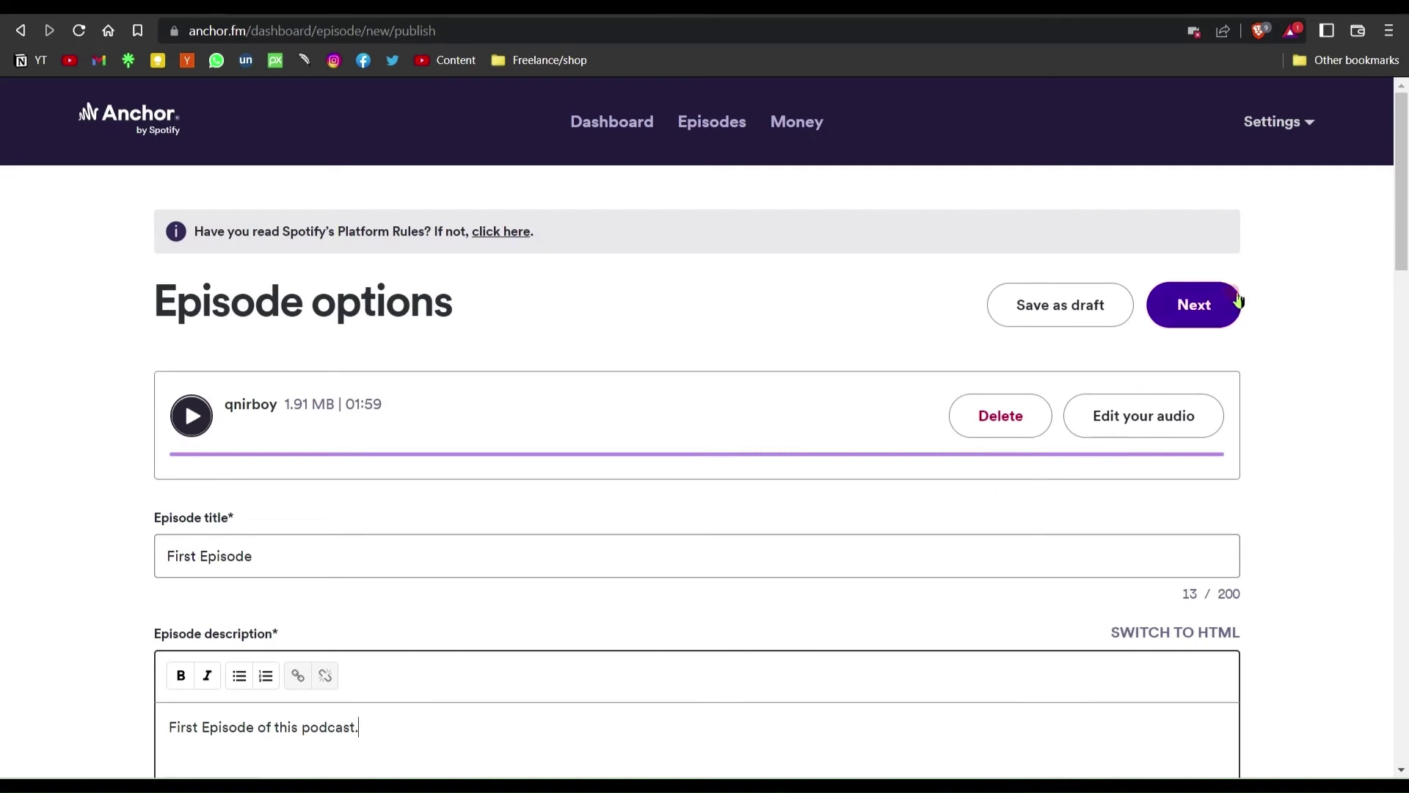
left_click(1194, 308)
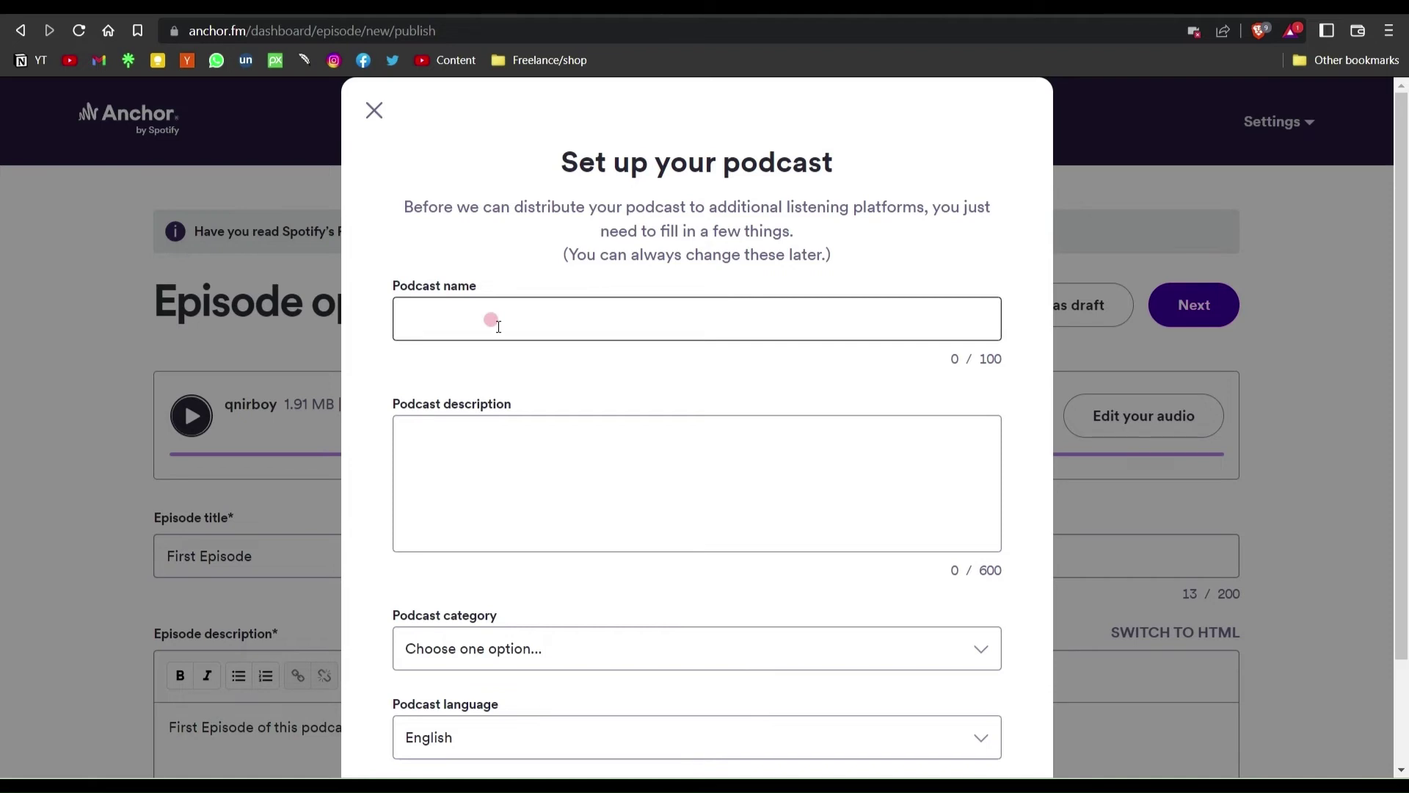
- Set the podcast language to Hindi in the podcast setup
scroll(492, 353, "down", 1)
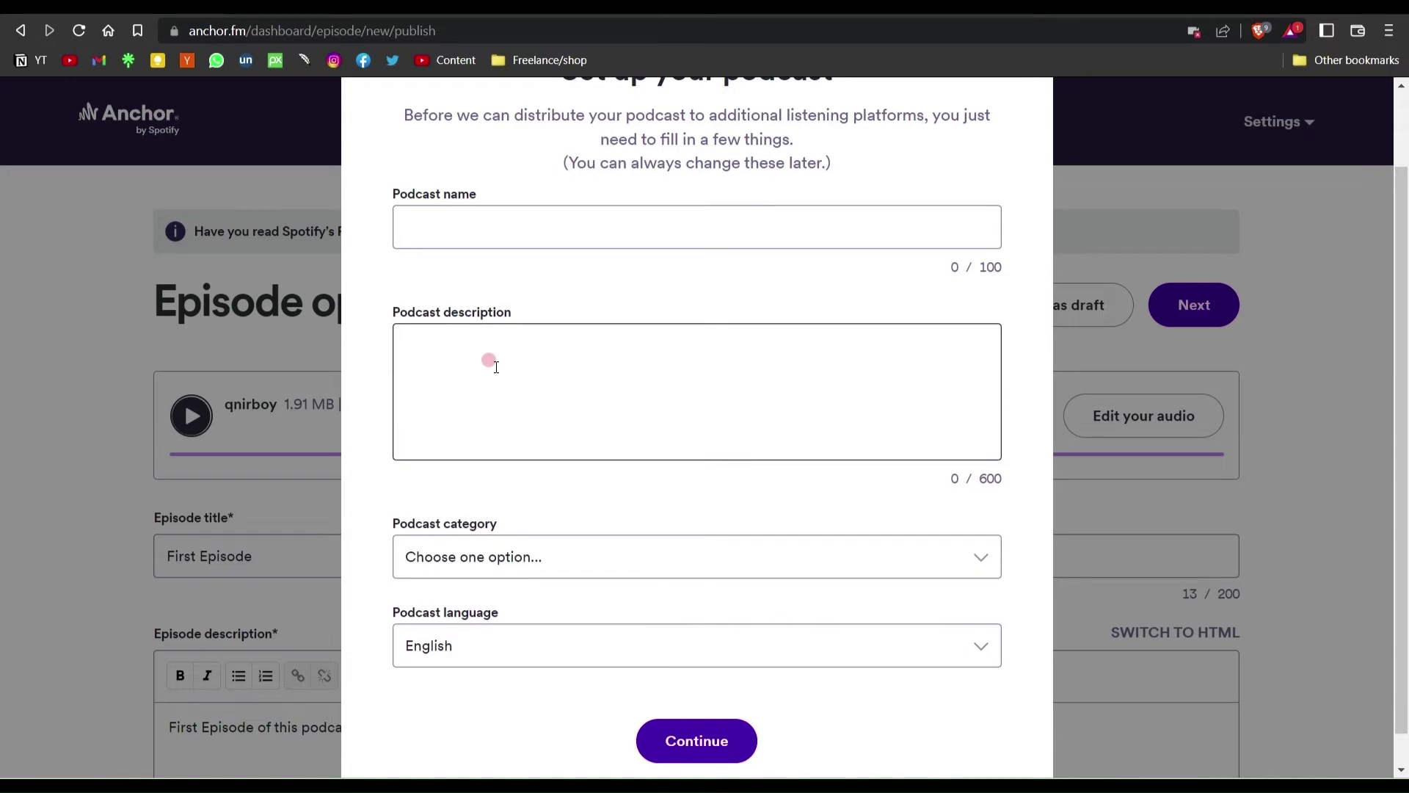
left_click(580, 644)
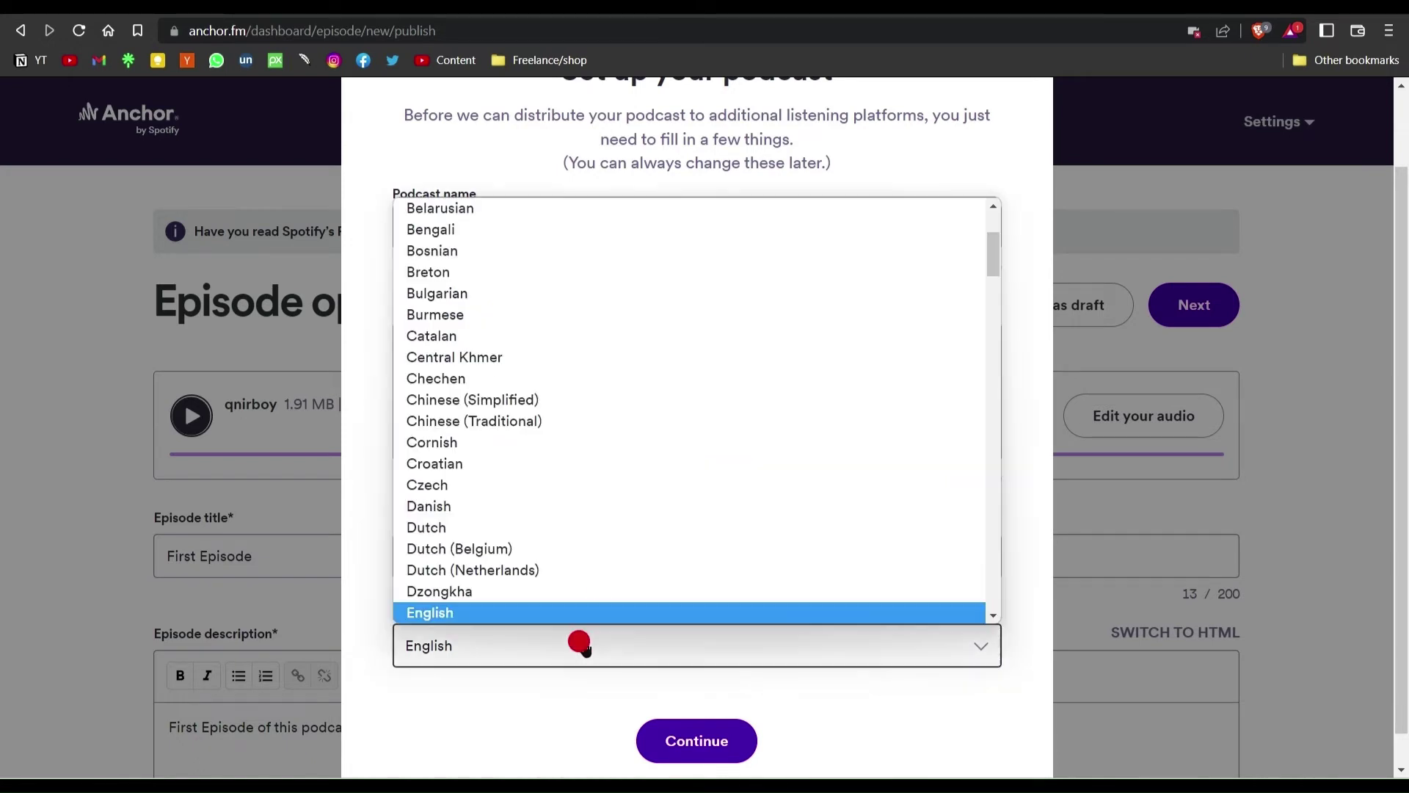
scroll(492, 462, "up", 3)
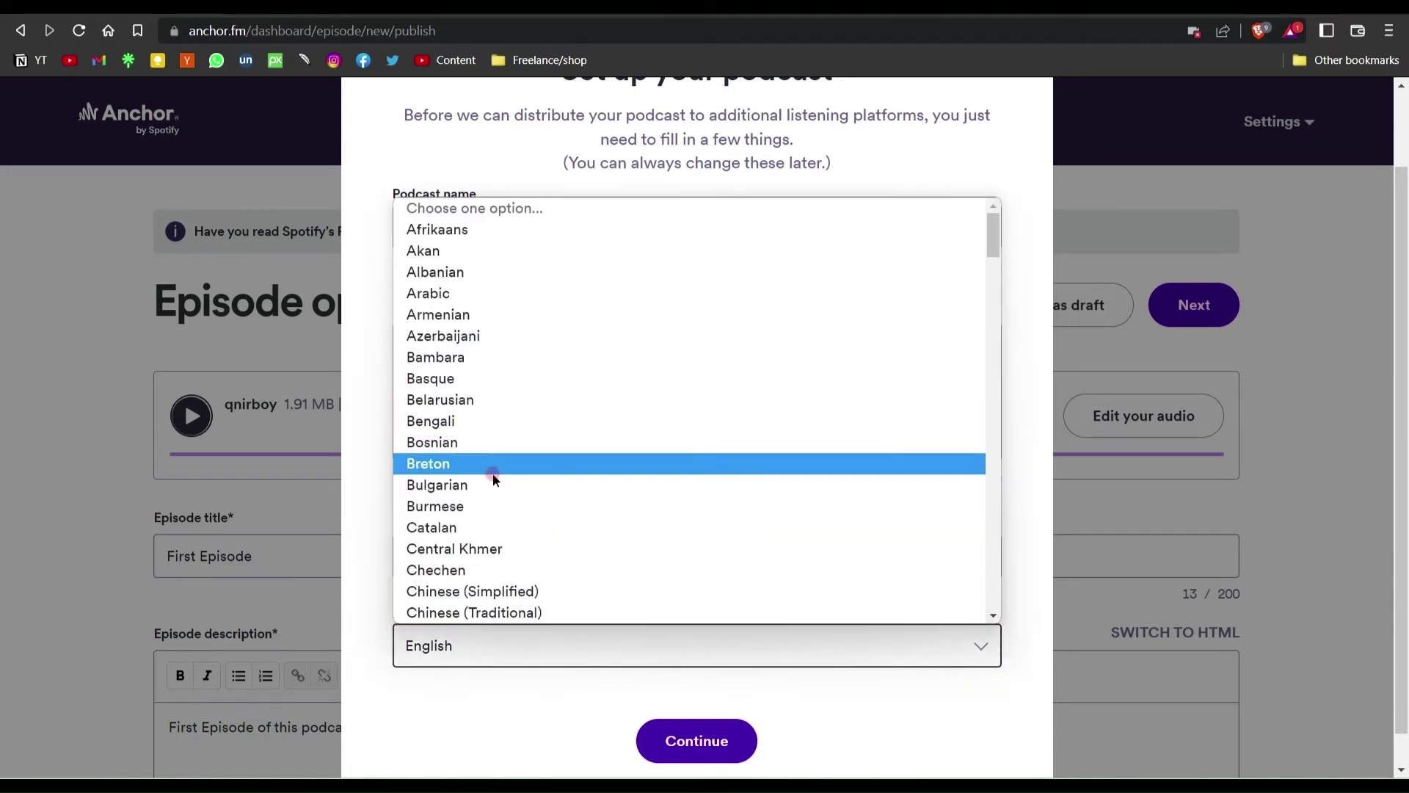
scroll(449, 389, "down", 5)
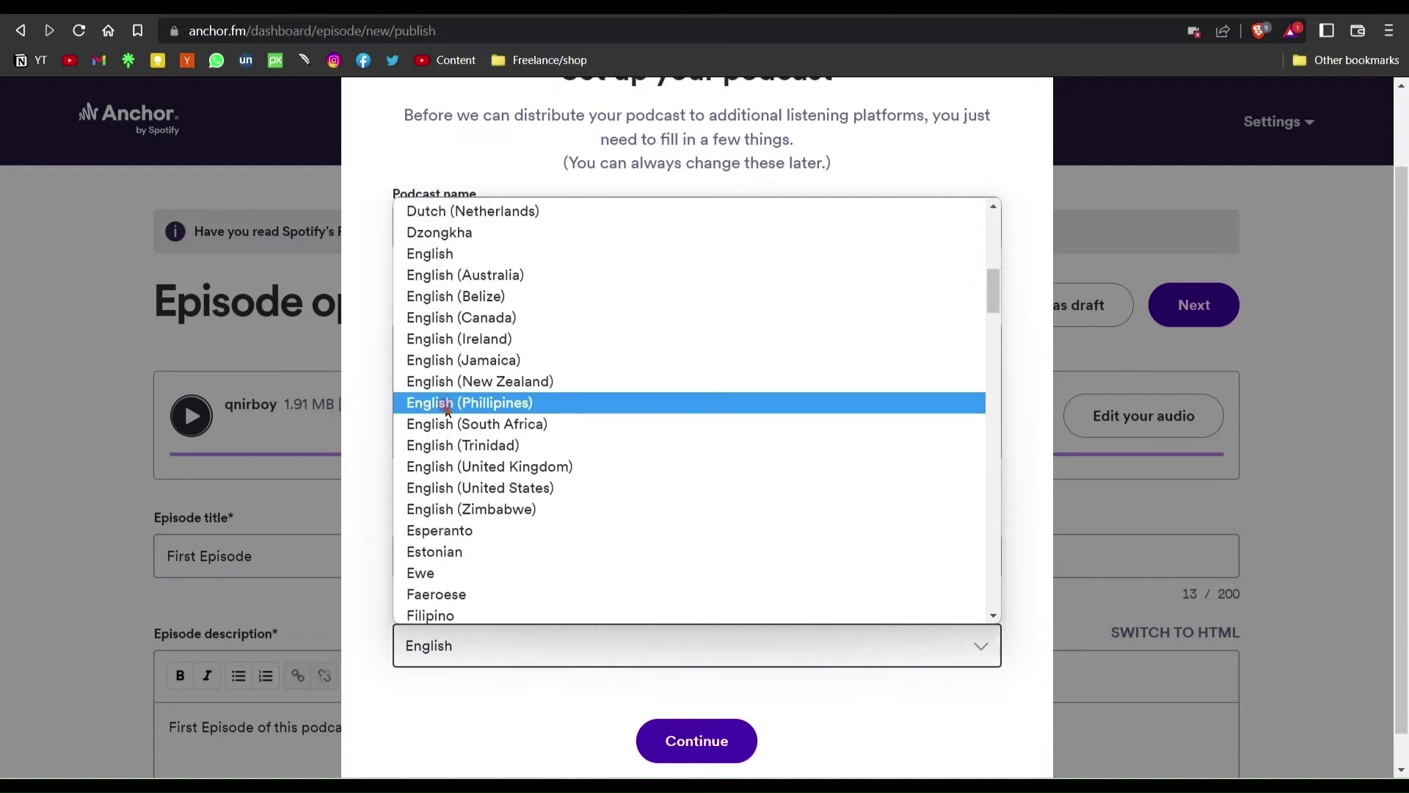
scroll(446, 423, "down", 6)
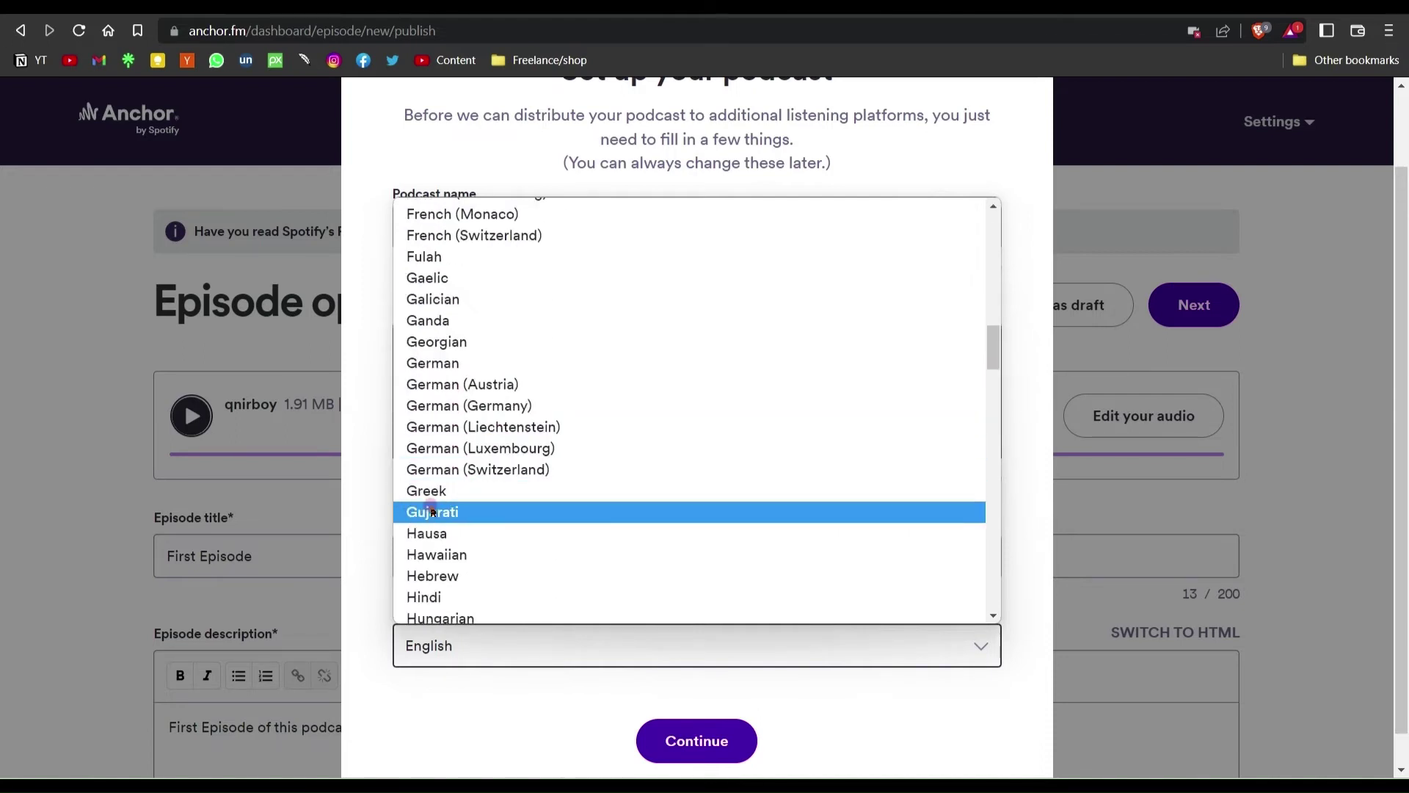
scroll(432, 512, "down", 3)
left_click(412, 411)
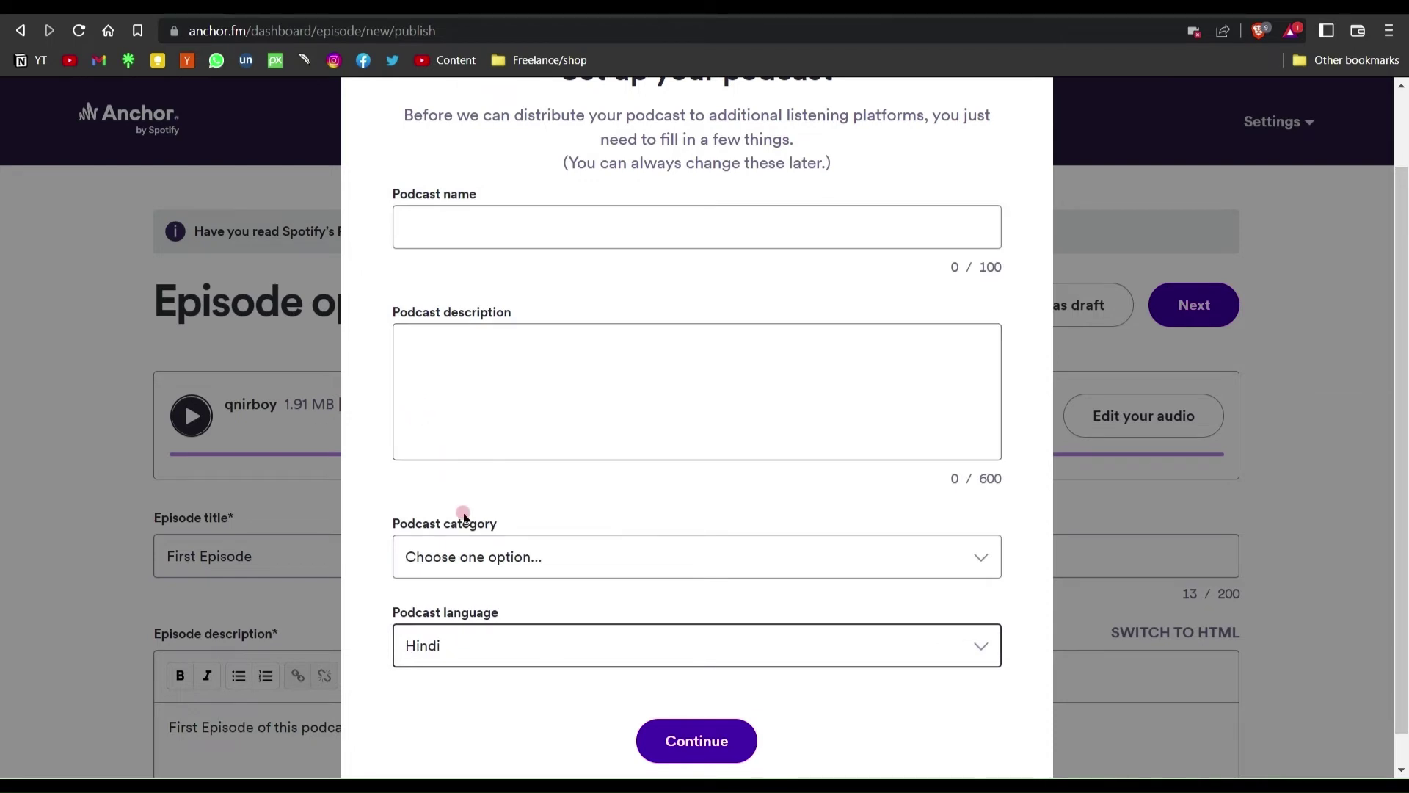
- Examine the available podcast categories, from Arts down to Sports, and close the list without choosing one
left_click(481, 556)
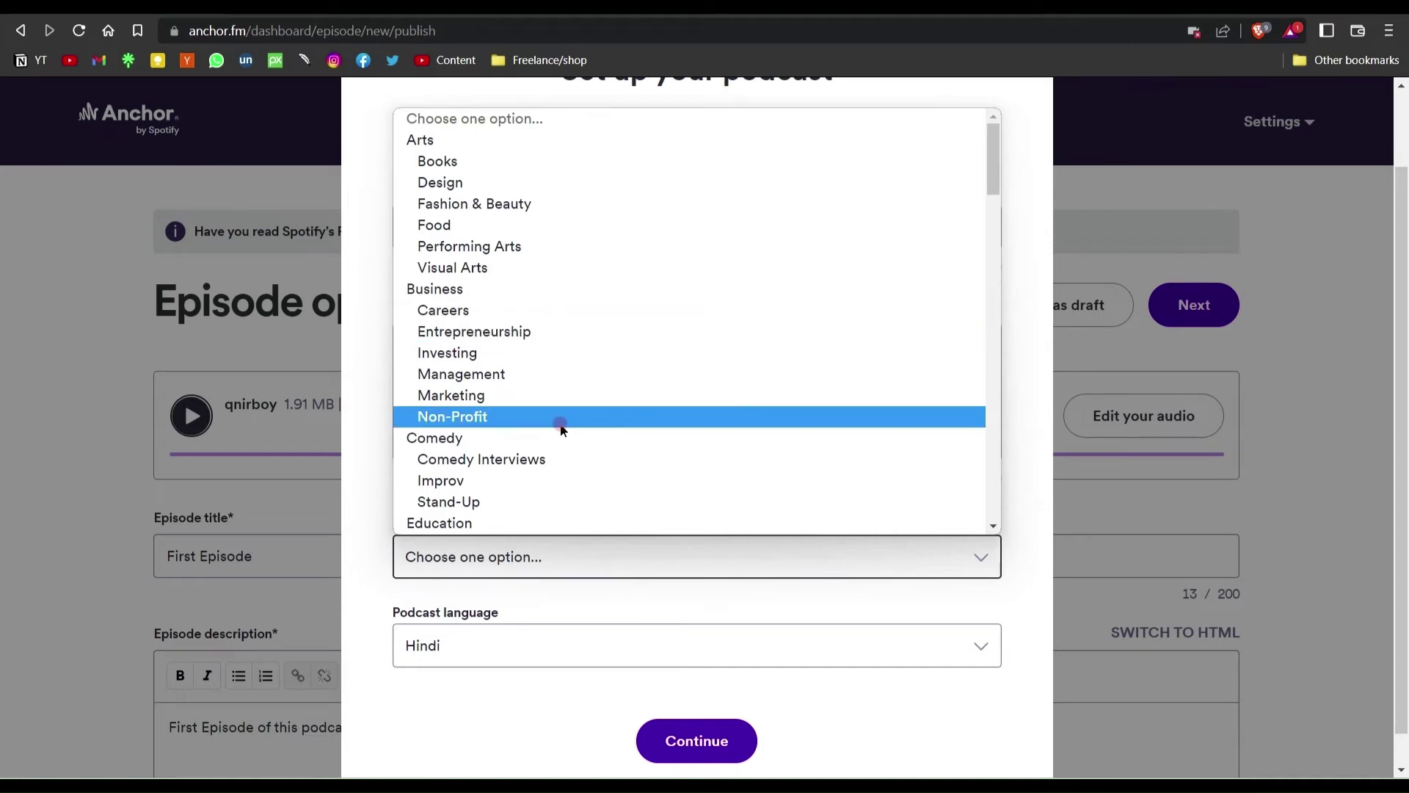
scroll(559, 423, "down", 5)
scroll(549, 418, "down", 3)
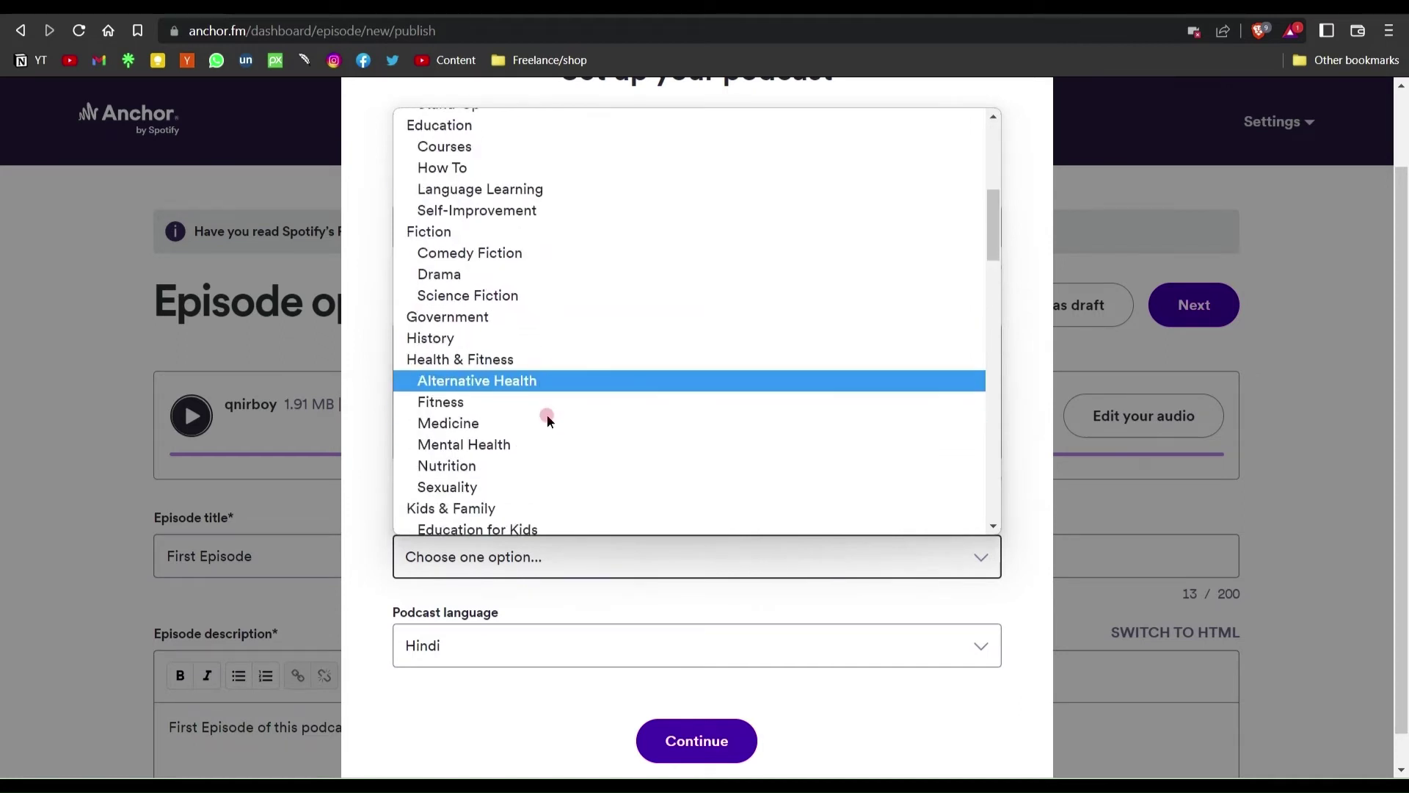
scroll(547, 417, "down", 3)
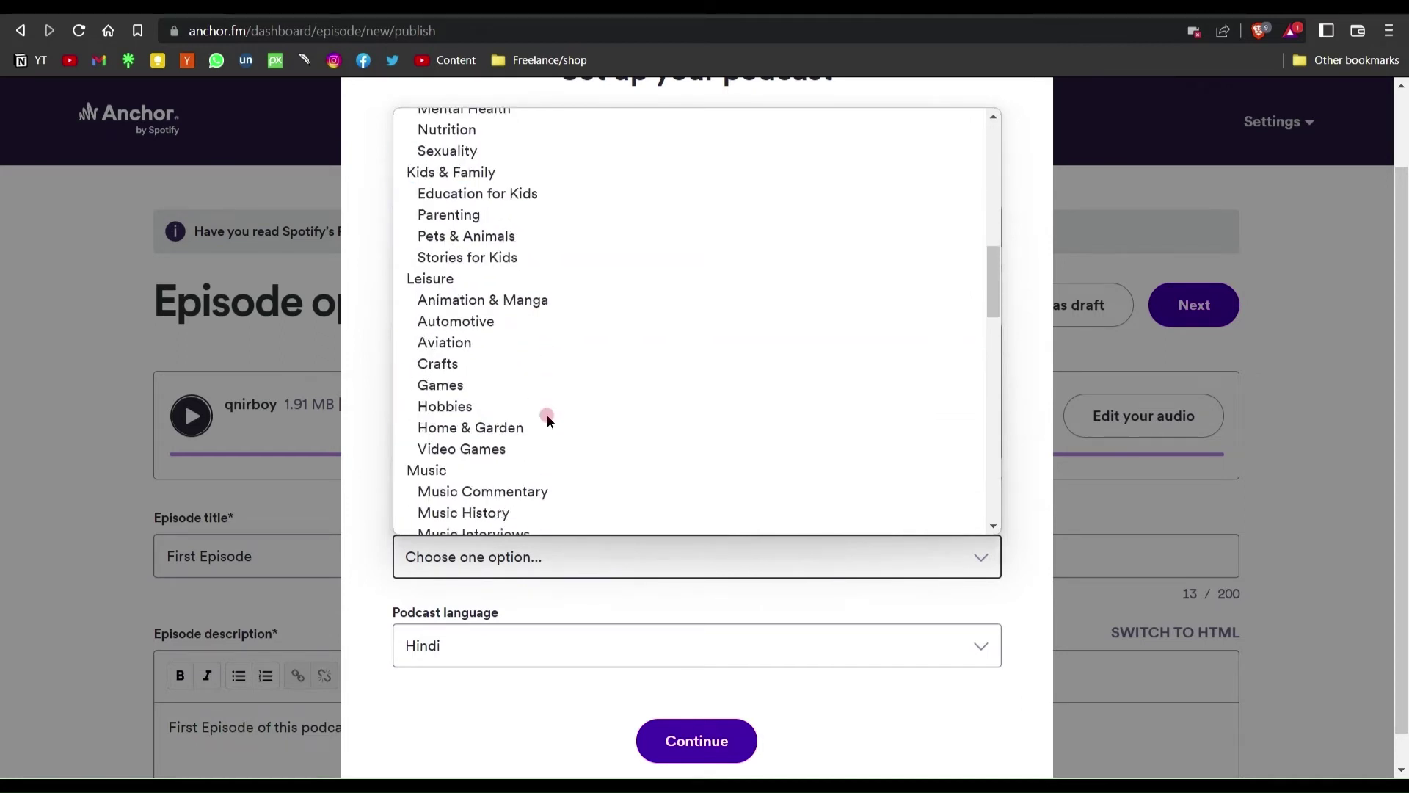
scroll(548, 415, "down", 10)
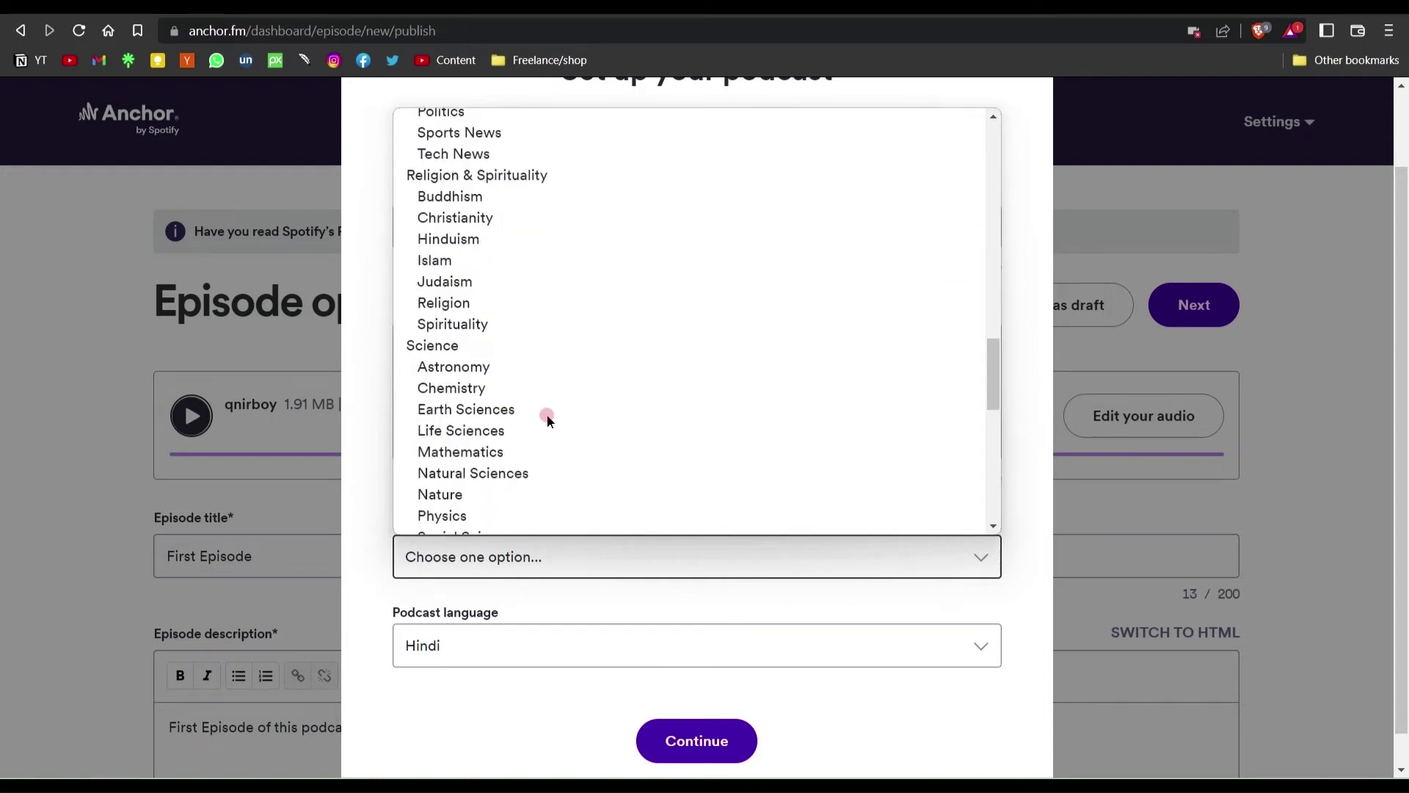
scroll(625, 467, "down", 5)
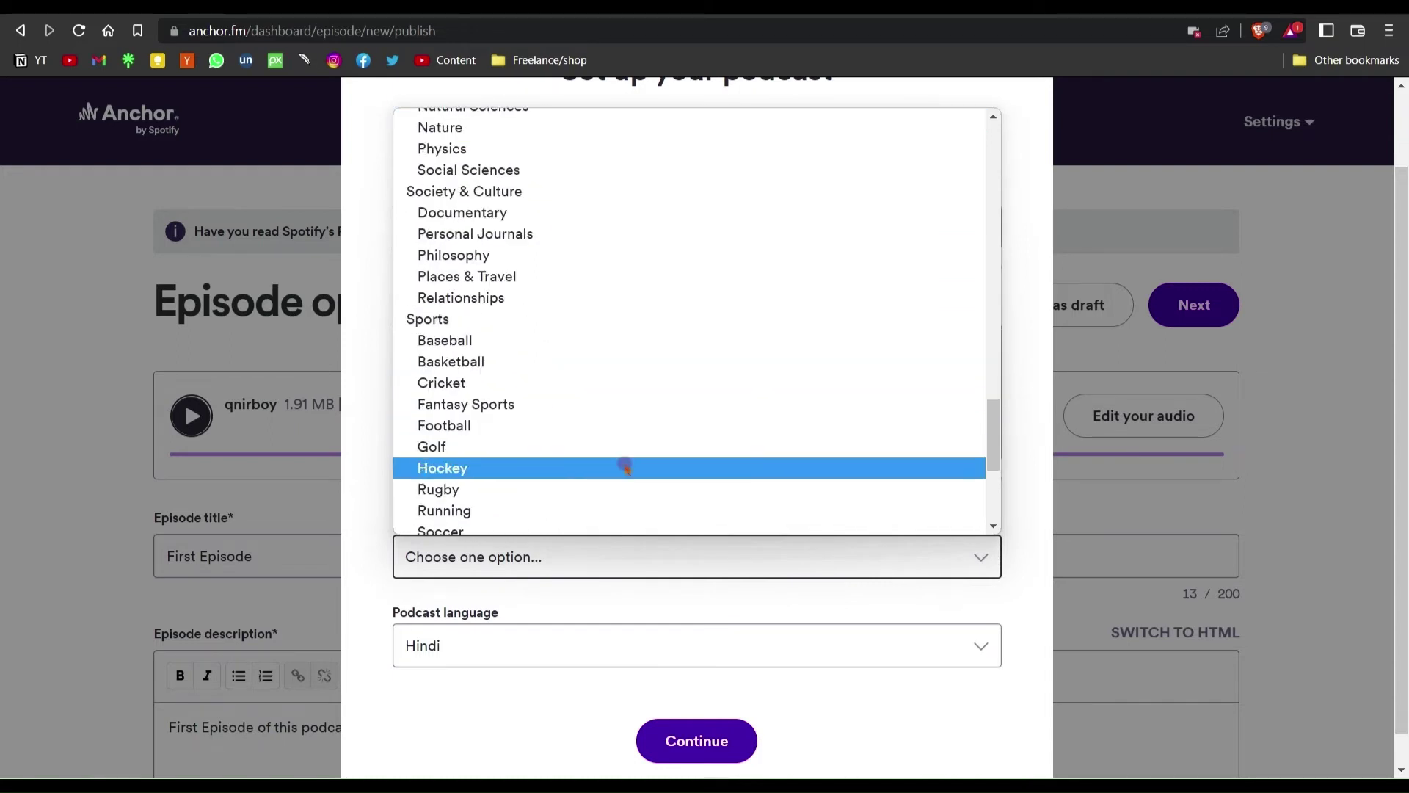
left_click(373, 531)
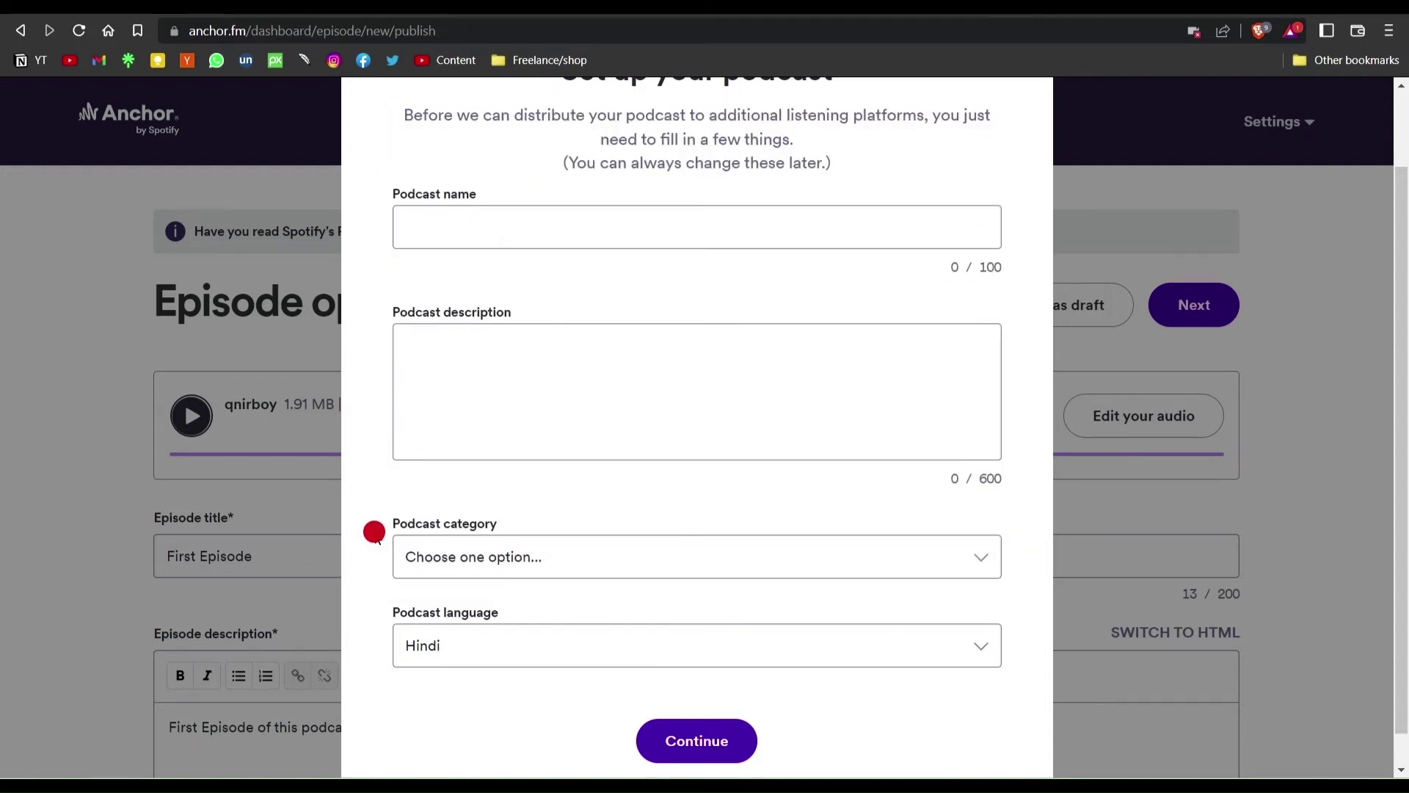
- Set the podcast category to Courses
left_click(544, 565)
left_click(487, 501)
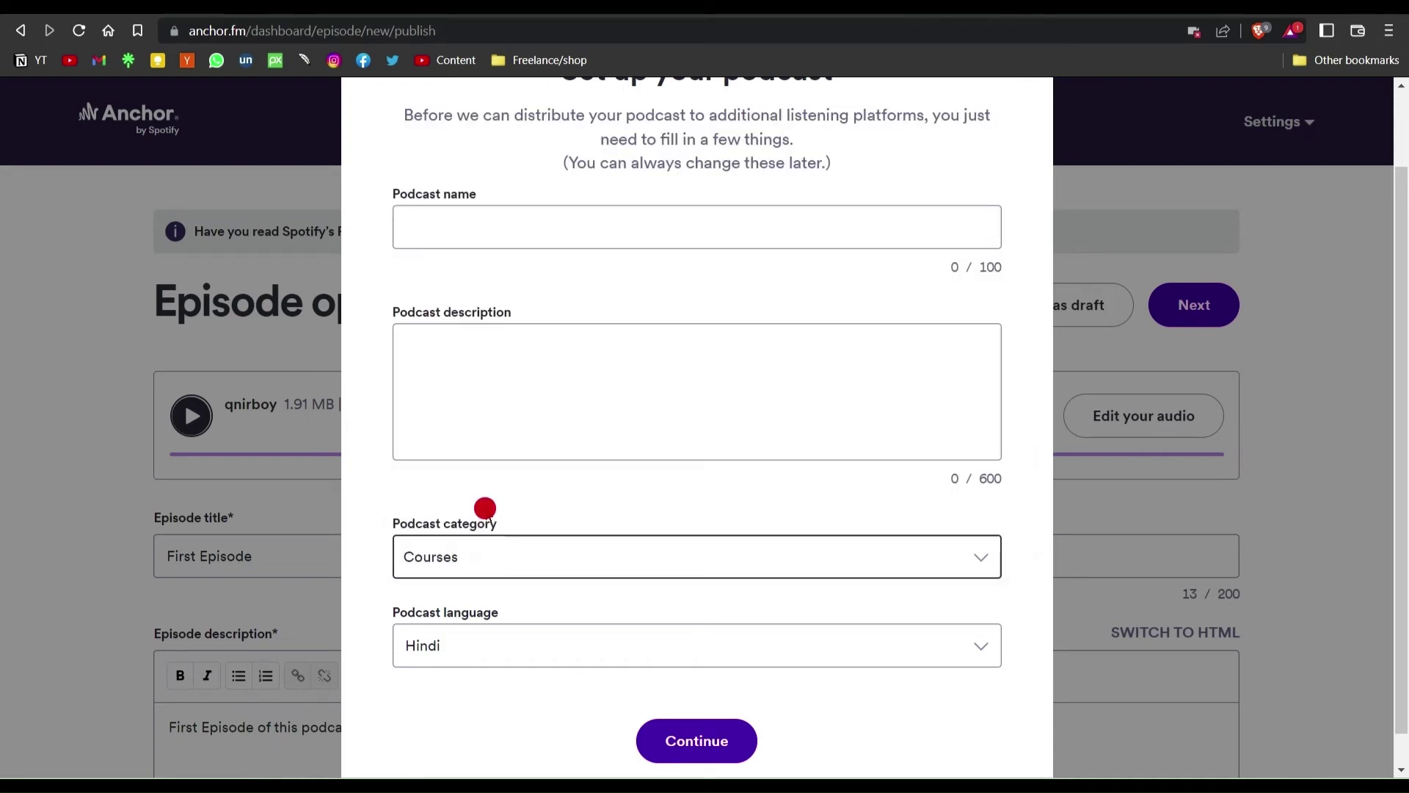
- Enter "Podcast" as the podcast description and fill in the podcast name with the host's show title
left_click(439, 350)
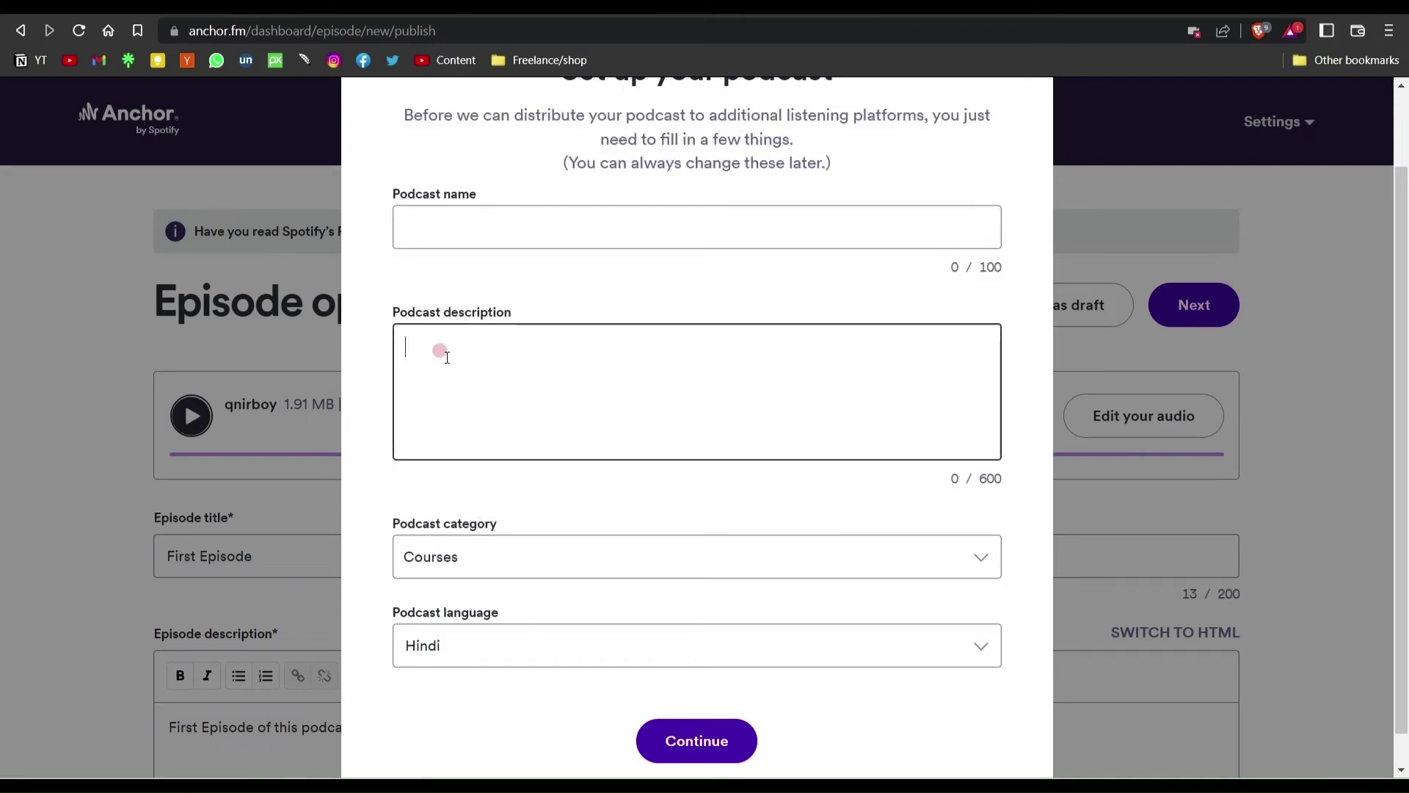
type("Podcast")
left_click(457, 223)
type("The nir")
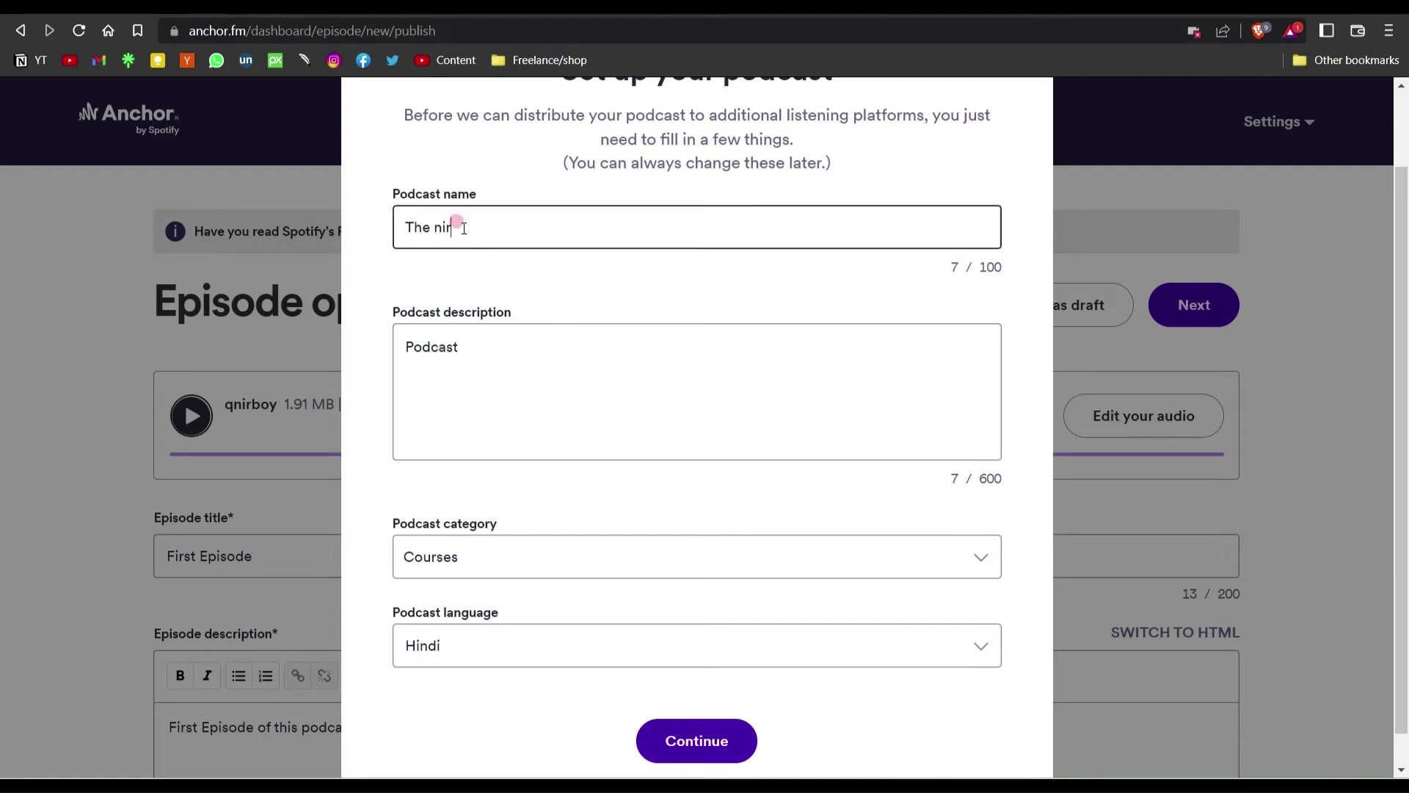
type("aj show")
- Set the podcast category to Education and continue to the cover art selection
left_click(472, 556)
left_click(433, 504)
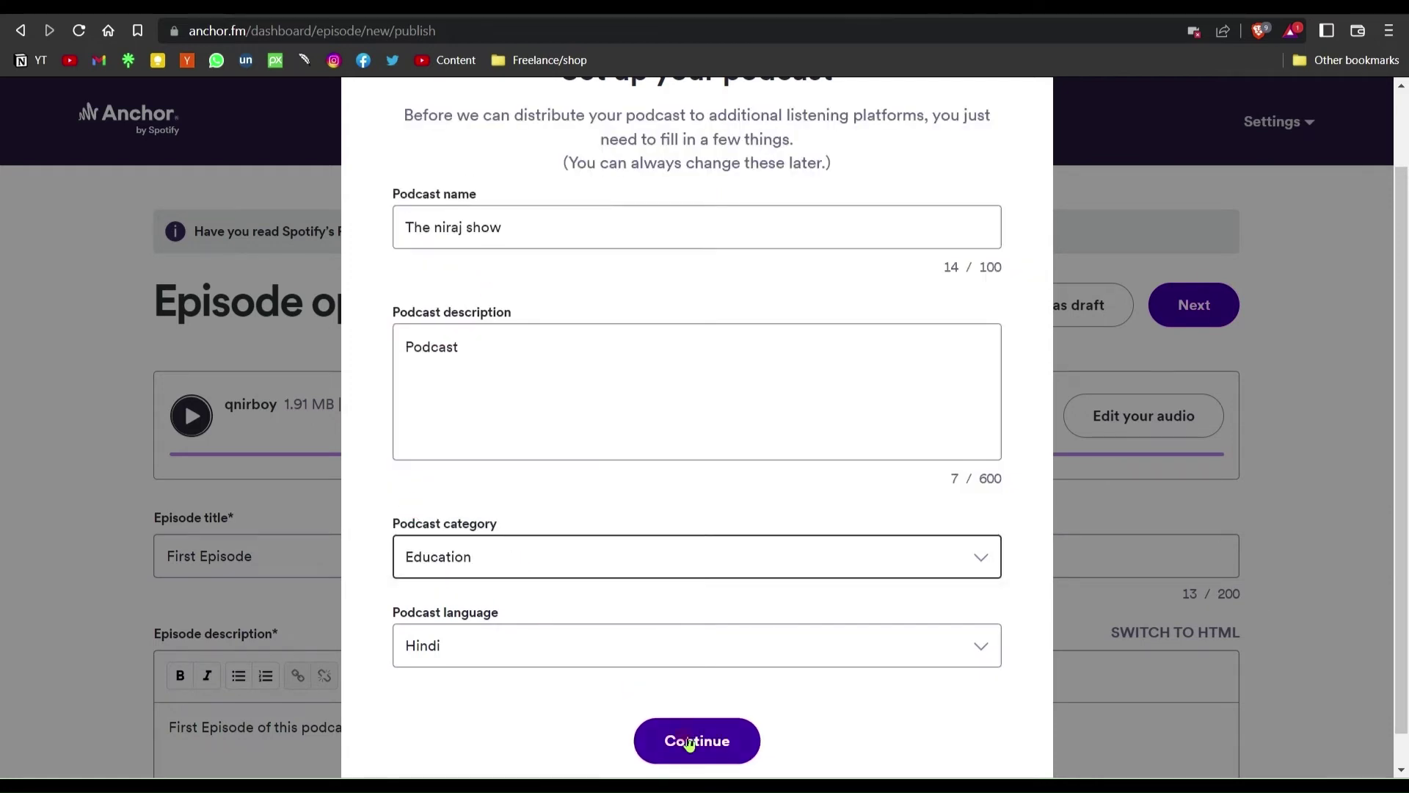
left_click(689, 741)
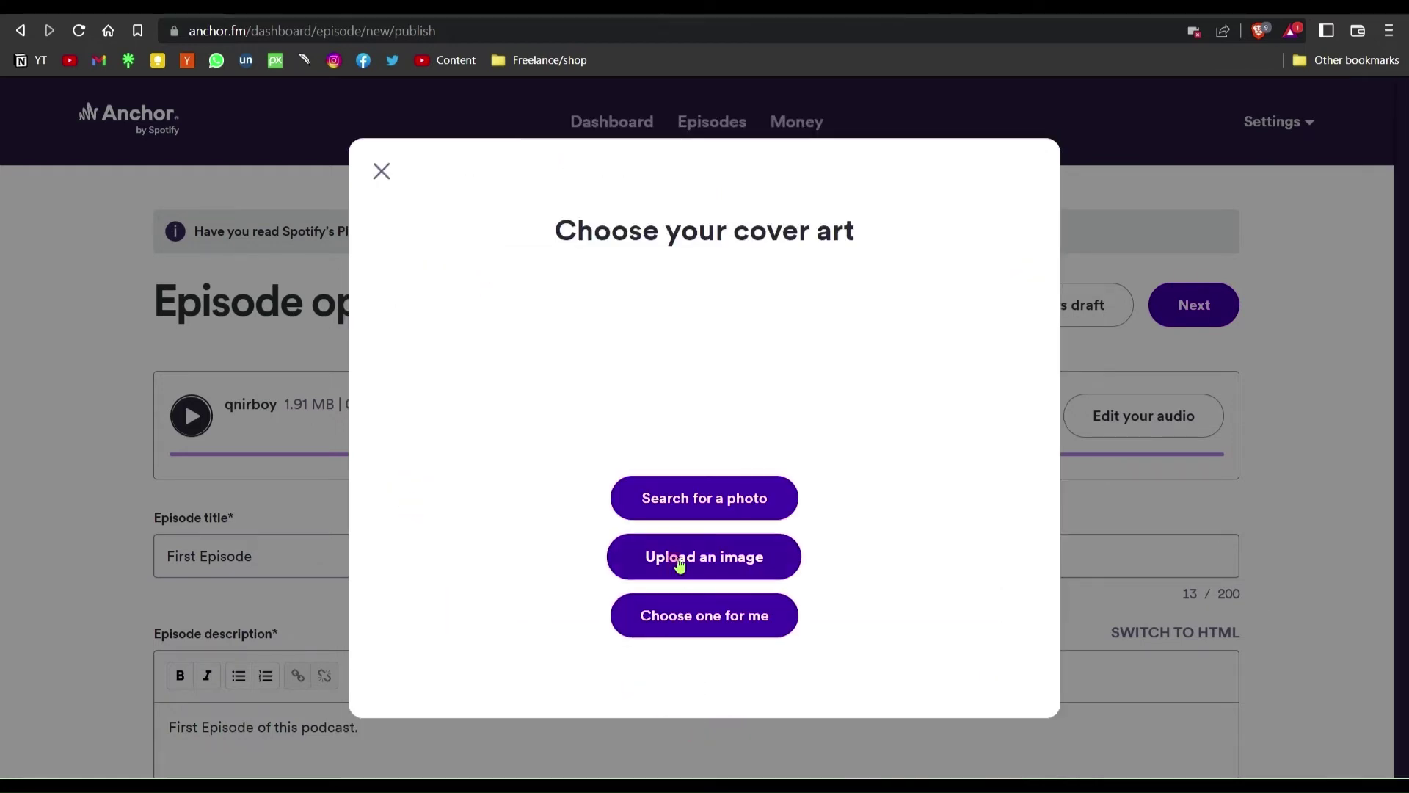
left_click(679, 562)
left_click(763, 316)
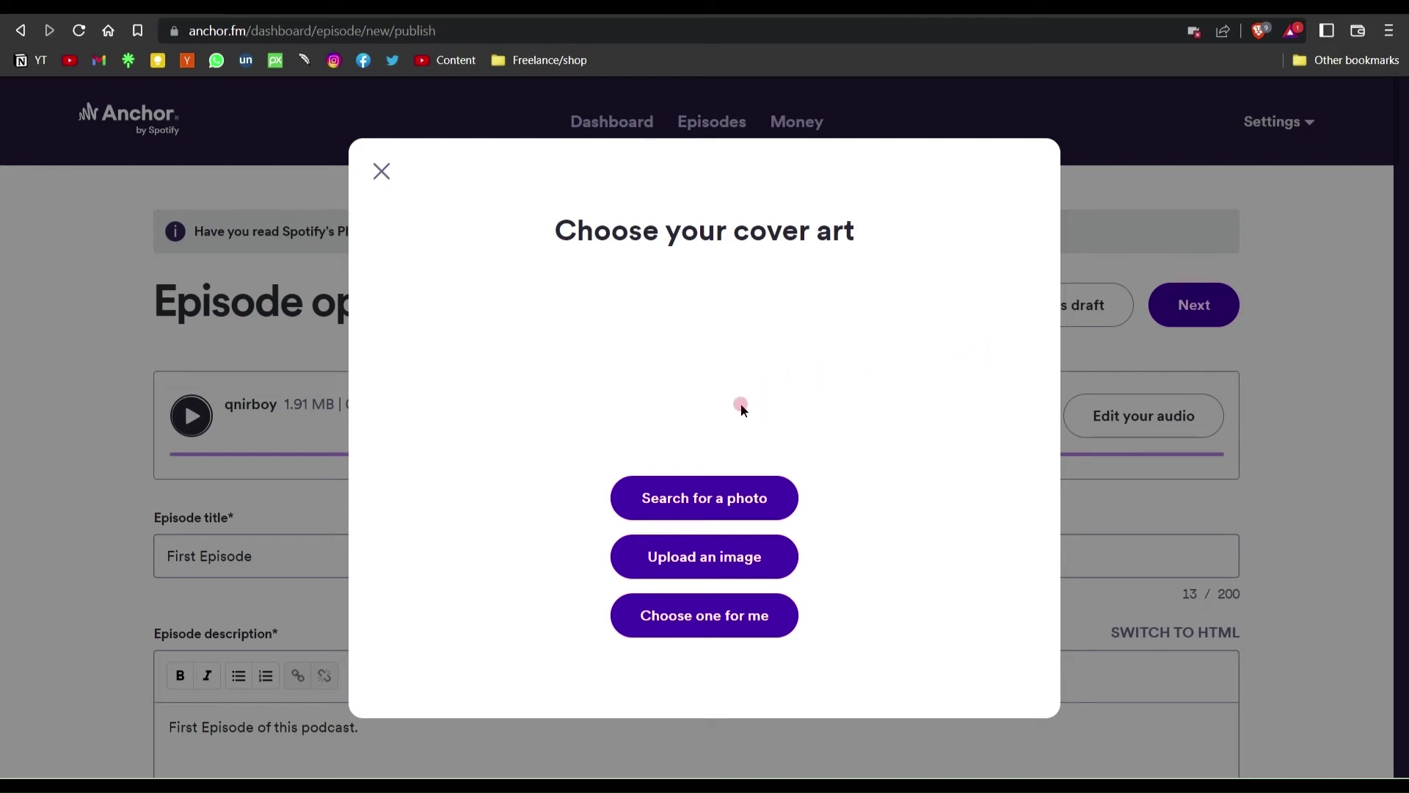
left_click(713, 505)
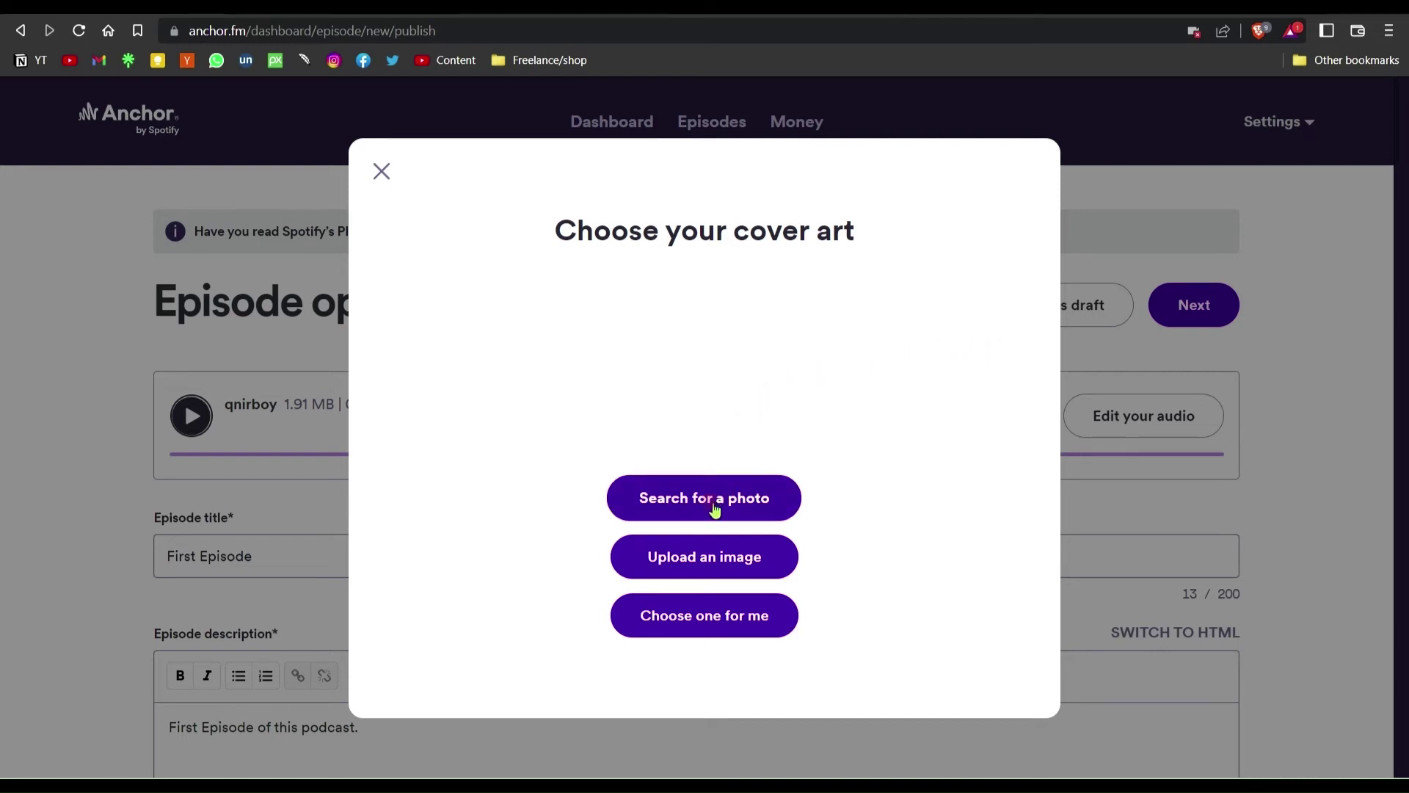
left_click(709, 559)
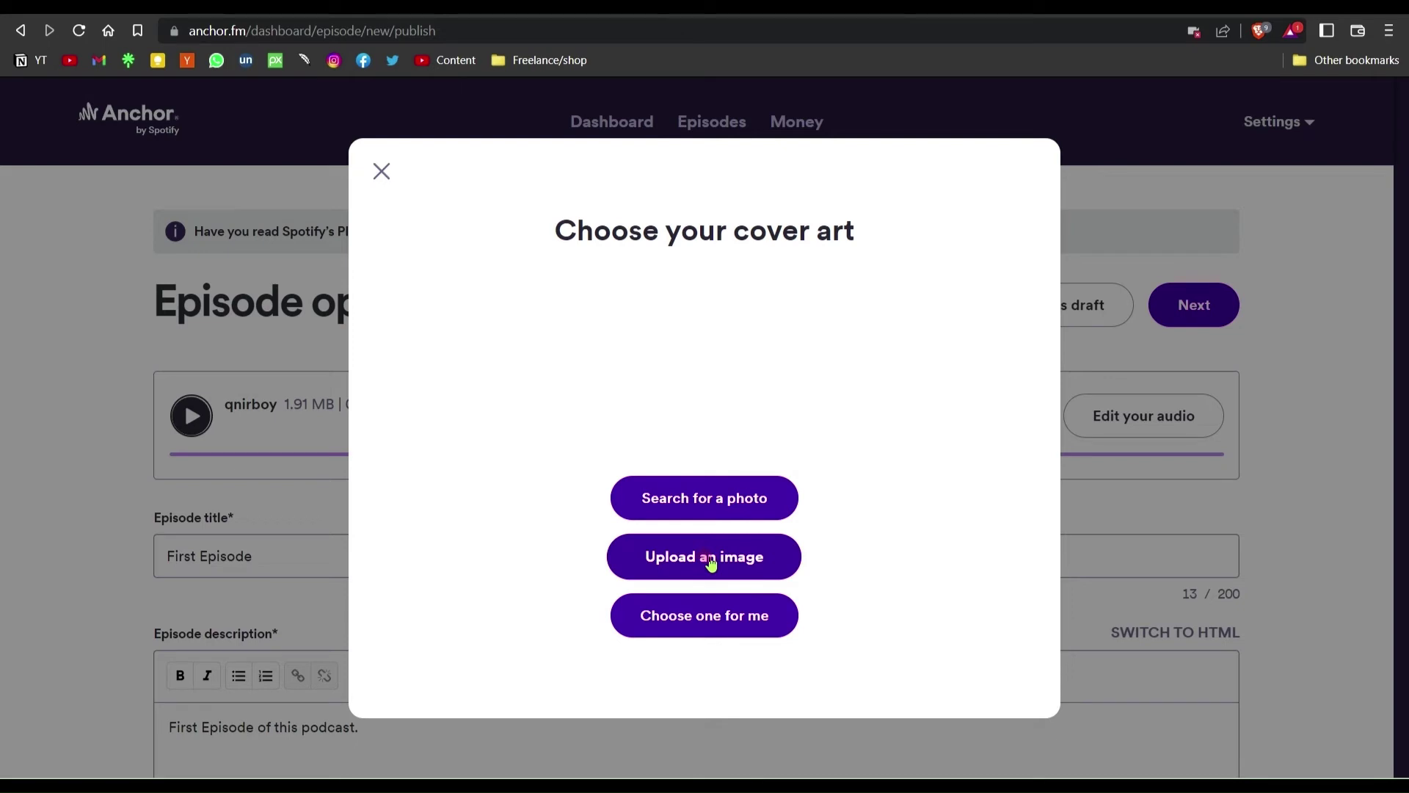
- Have a cover art photo chosen automatically, keep its crop at minimum zoom and continue to the text settings
left_click(706, 621)
left_click(694, 371)
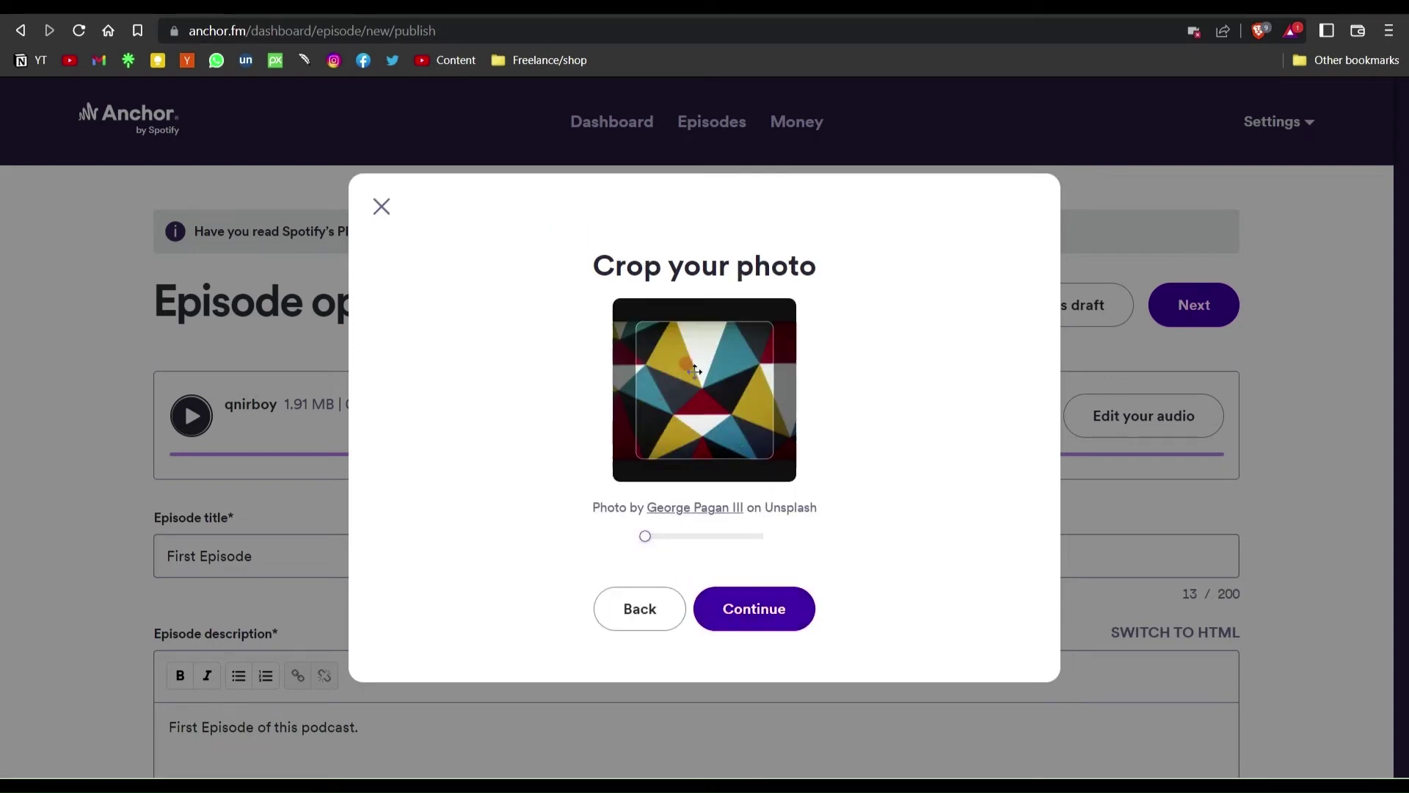
left_click(647, 537)
mouse_move(647, 536)
left_mouse_down()
mouse_move(741, 534)
mouse_move(642, 535)
left_mouse_up()
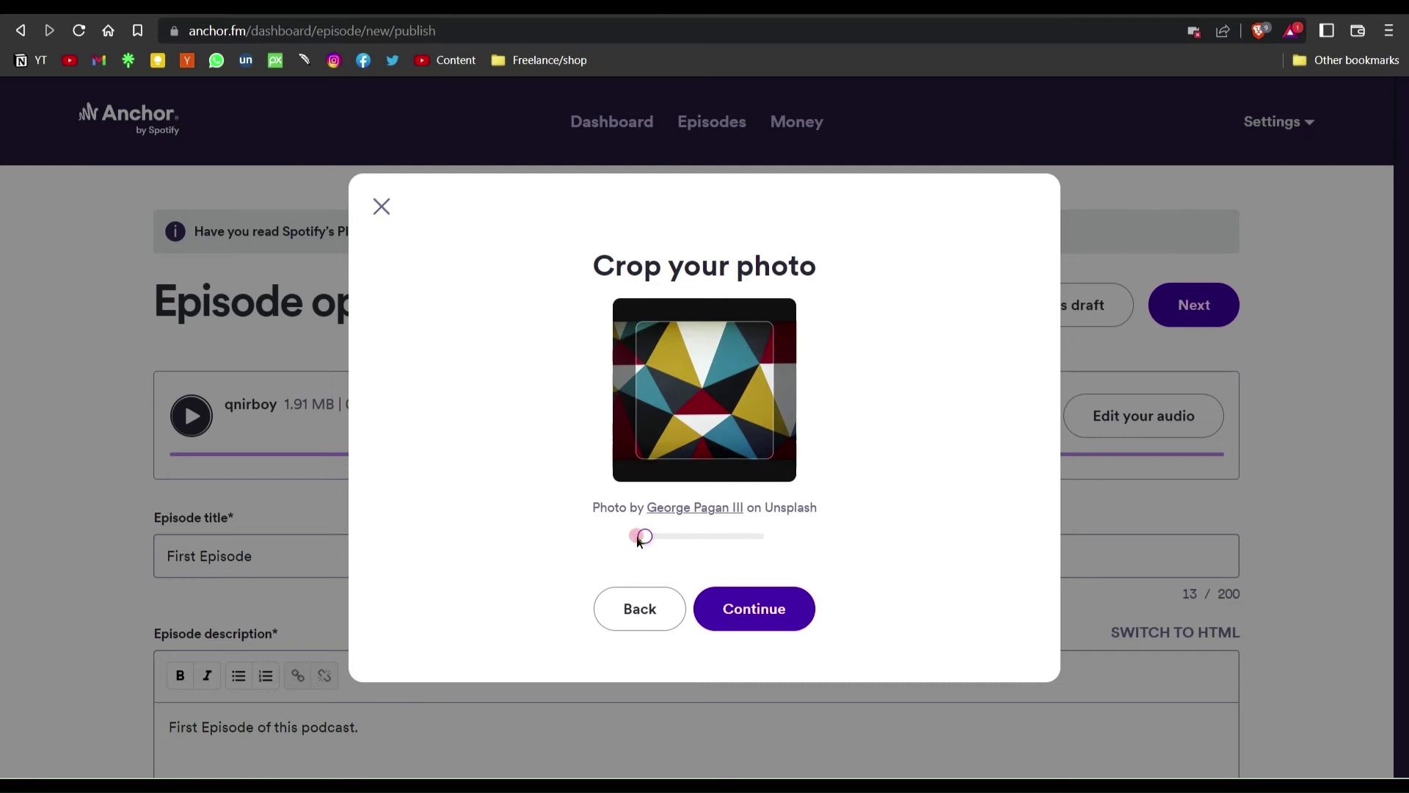
left_click(755, 606)
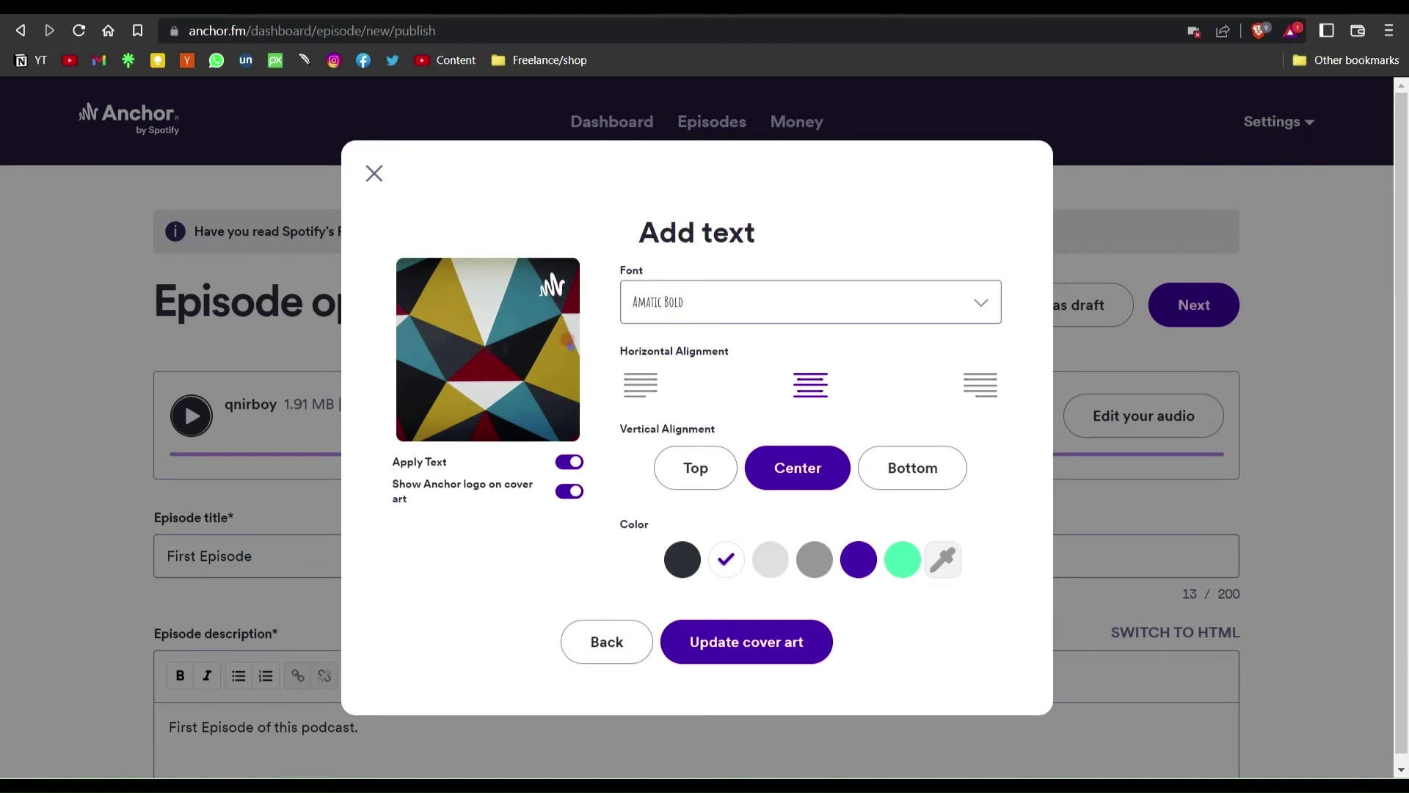
- Set the font of the cover art text to Bangers
left_click(696, 309)
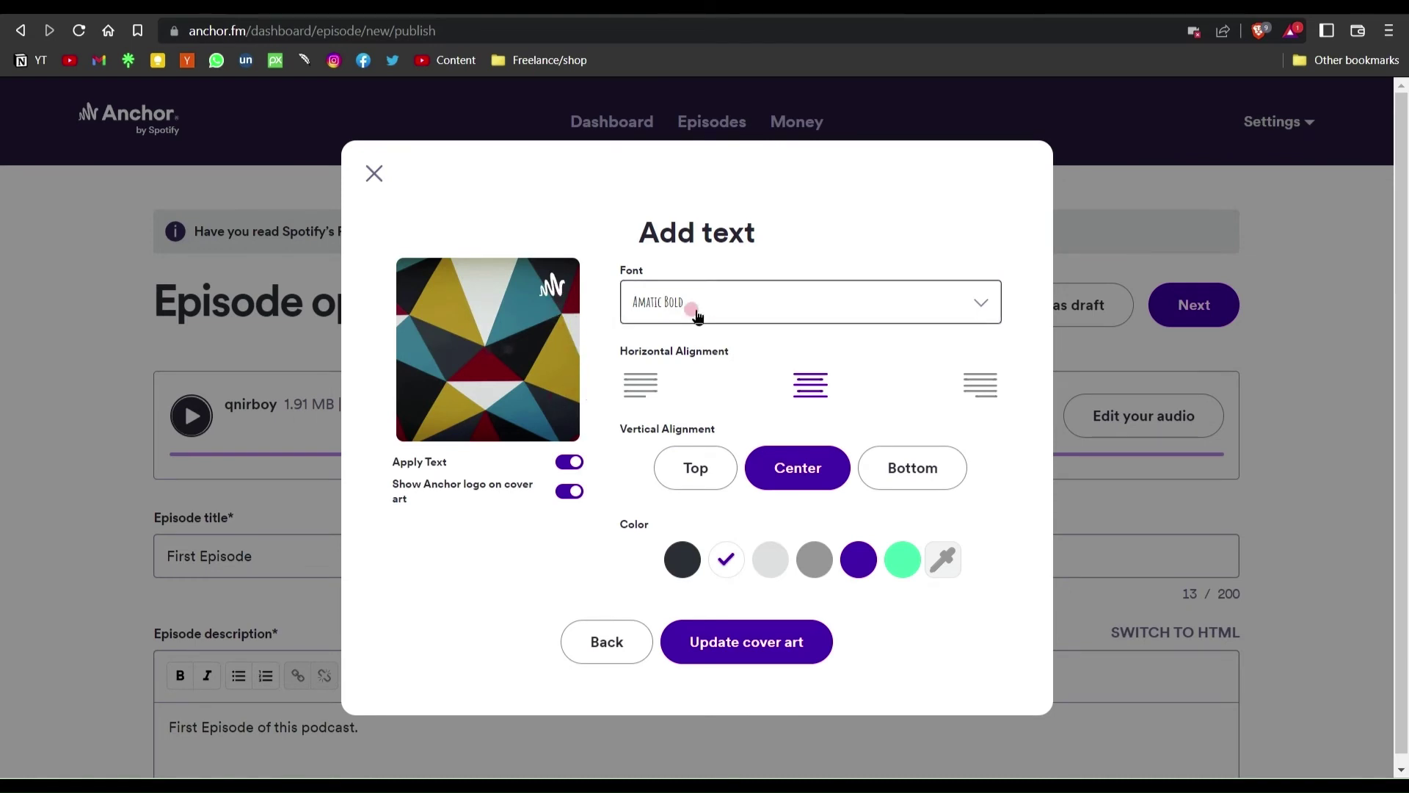
left_click(695, 314)
left_click(664, 448)
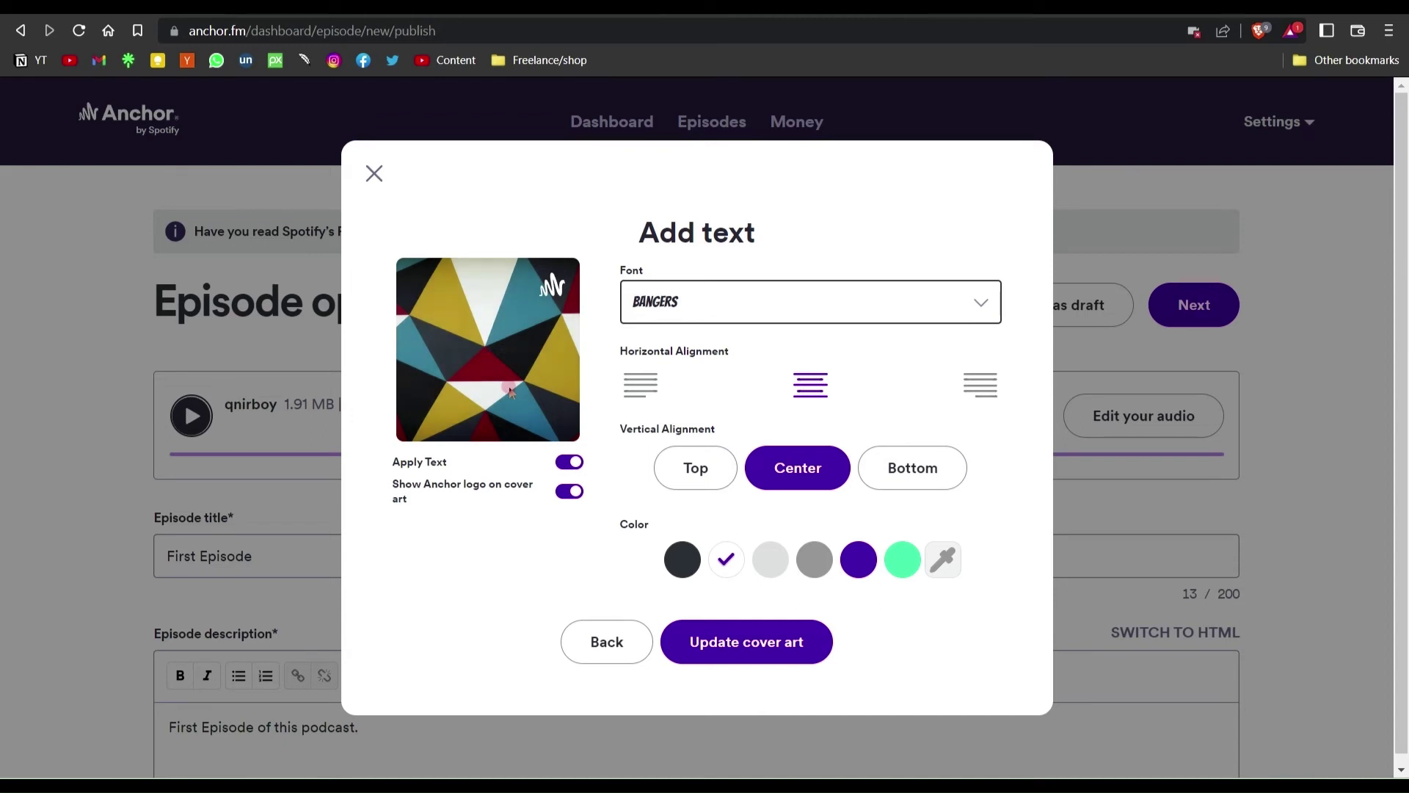
left_click(480, 345)
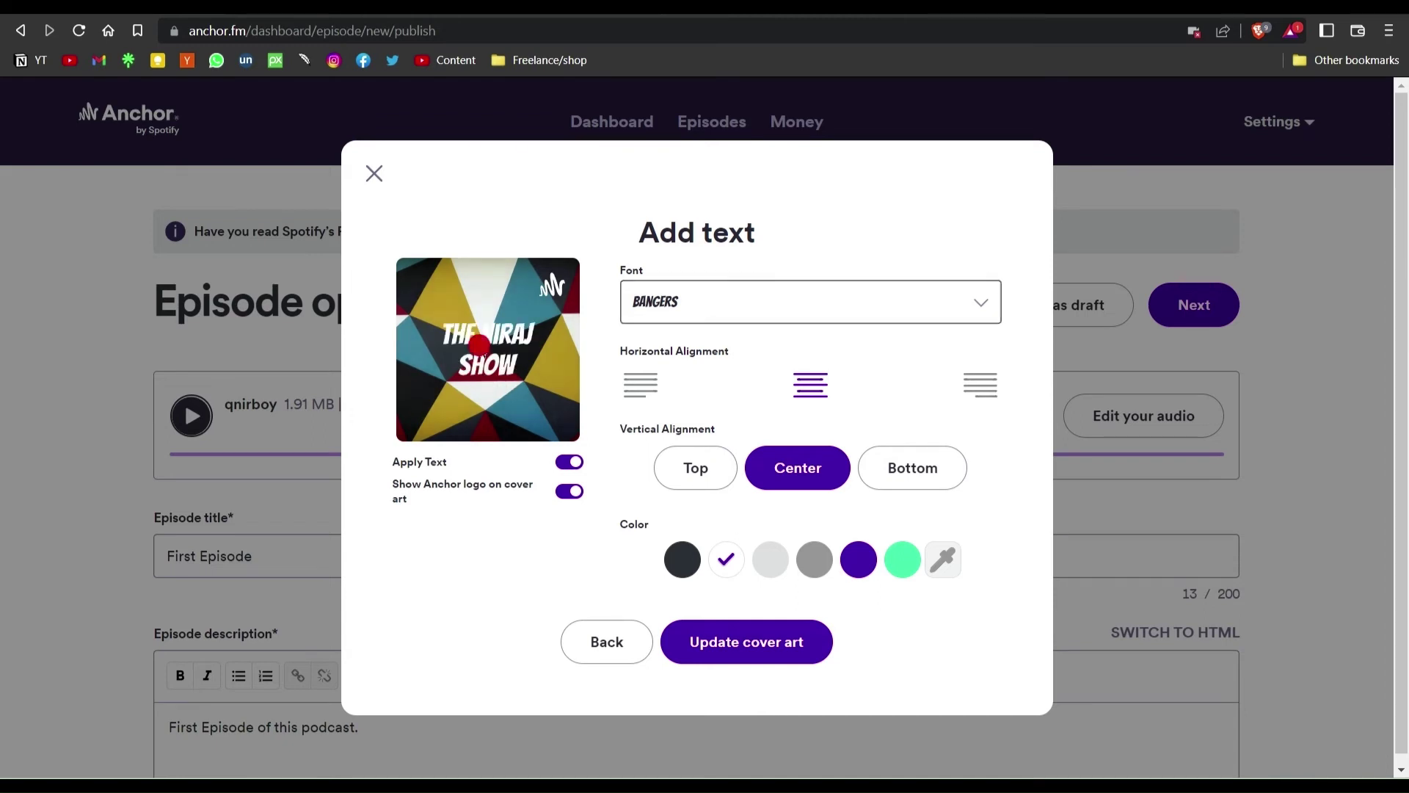
- Try the left and right horizontal alignments for the cover art text
left_click(636, 387)
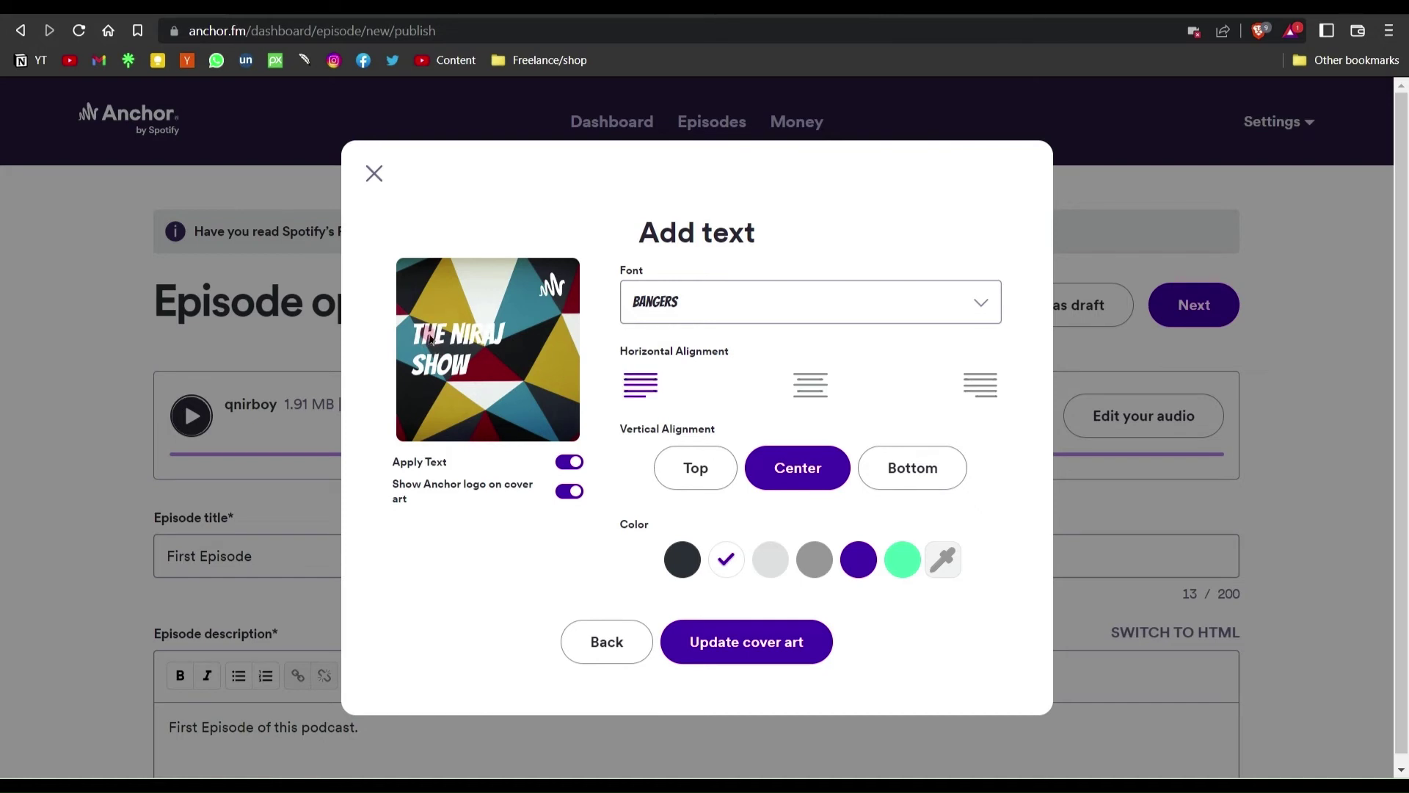
left_click(902, 379)
left_click(940, 390)
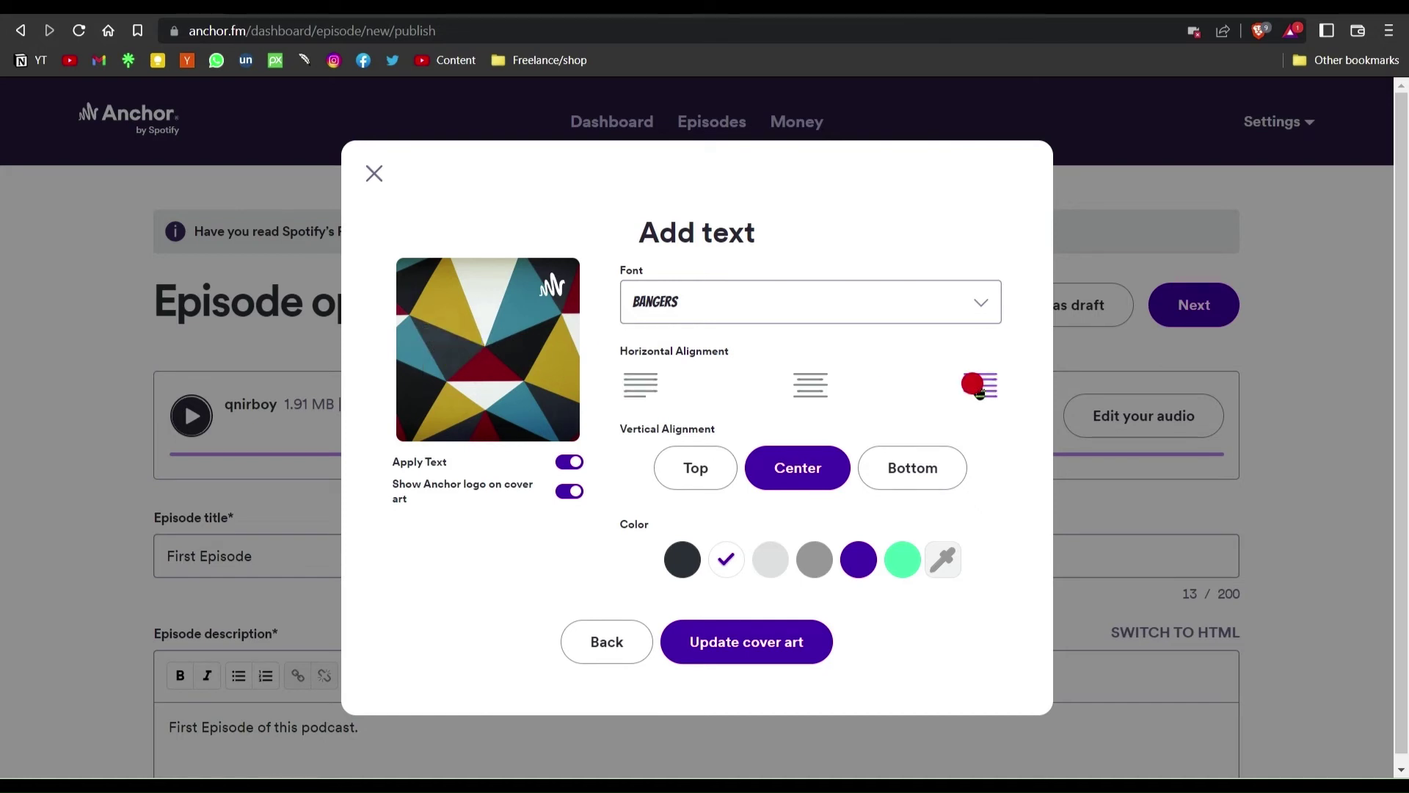
left_click(807, 395)
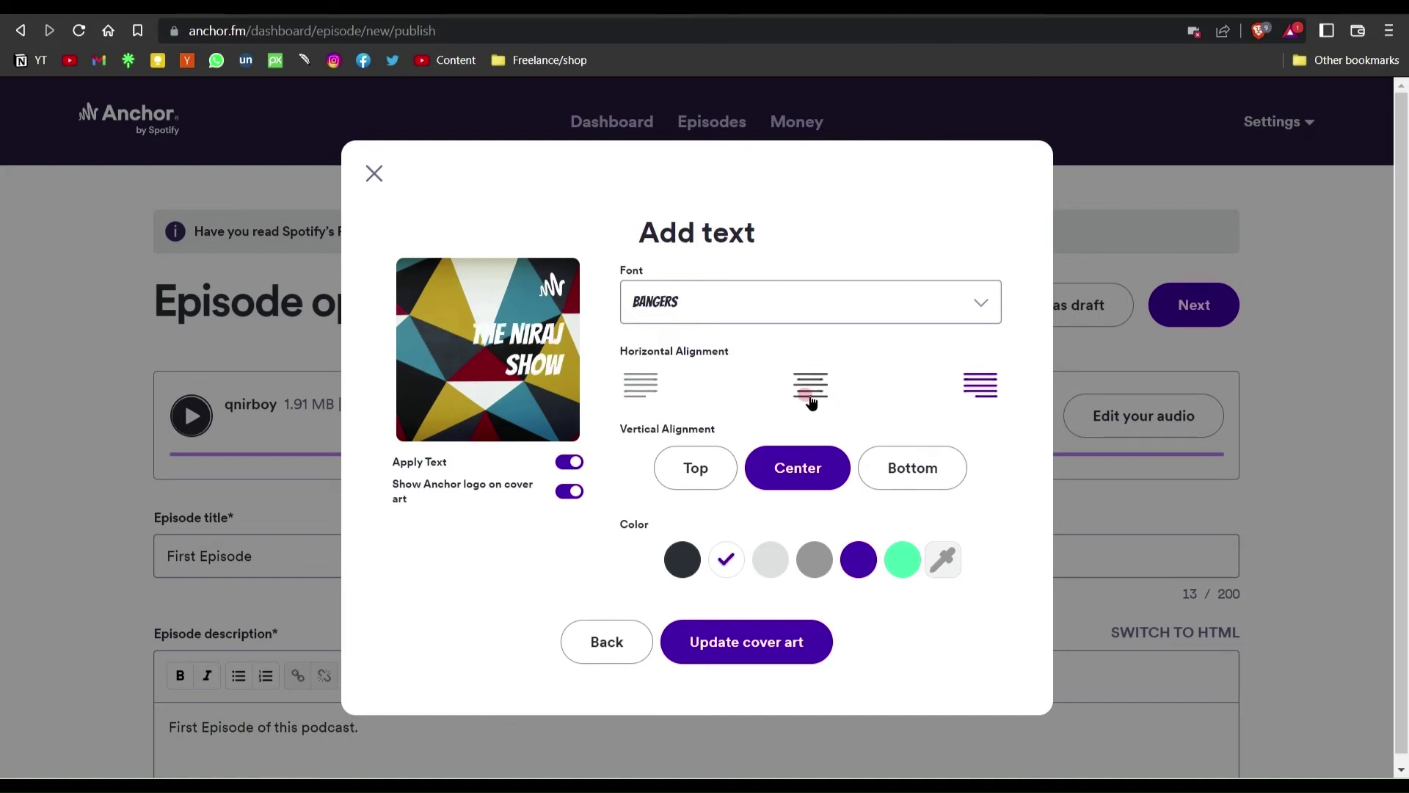
- Try the green, white, black and purple preset colors on the cover art text, ending with green
left_click(904, 561)
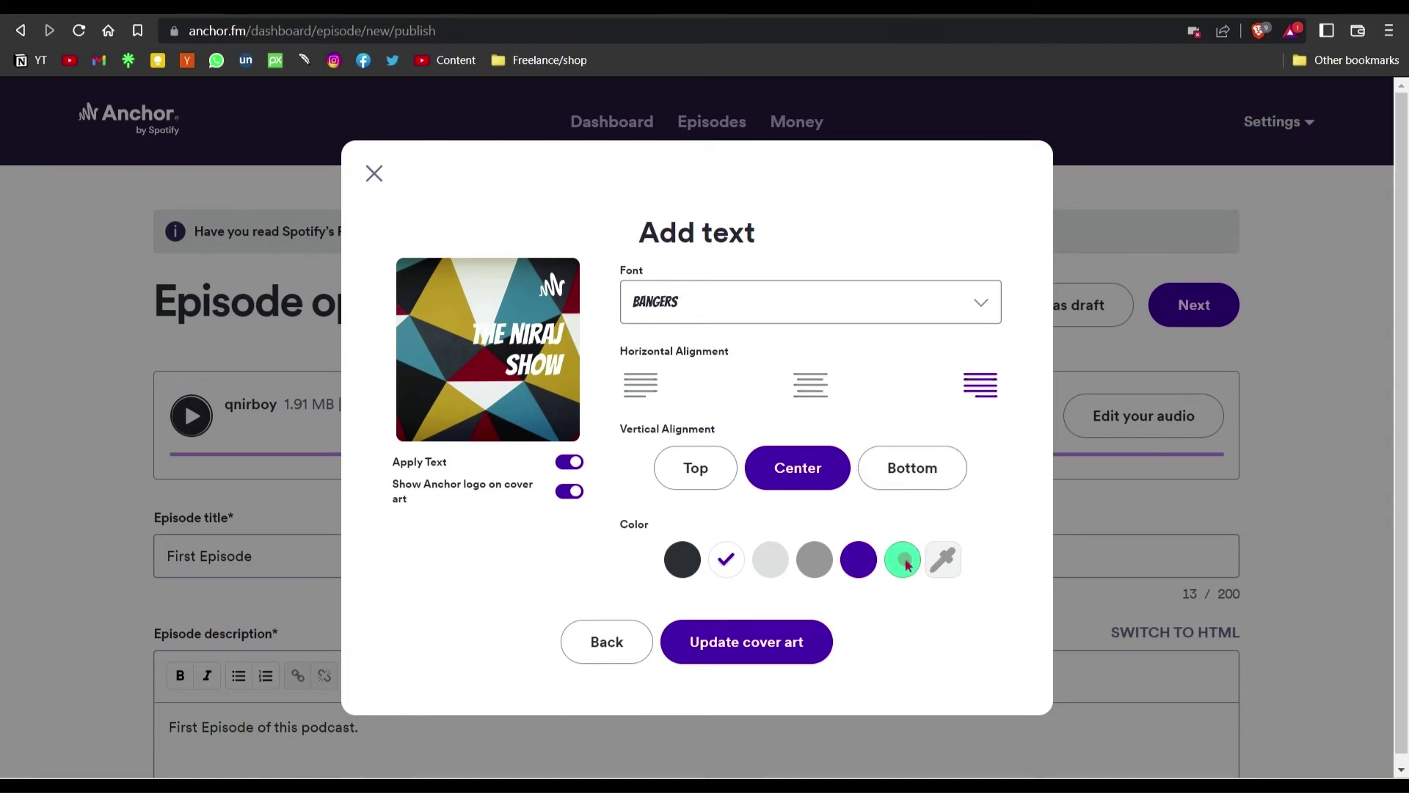
left_click(906, 562)
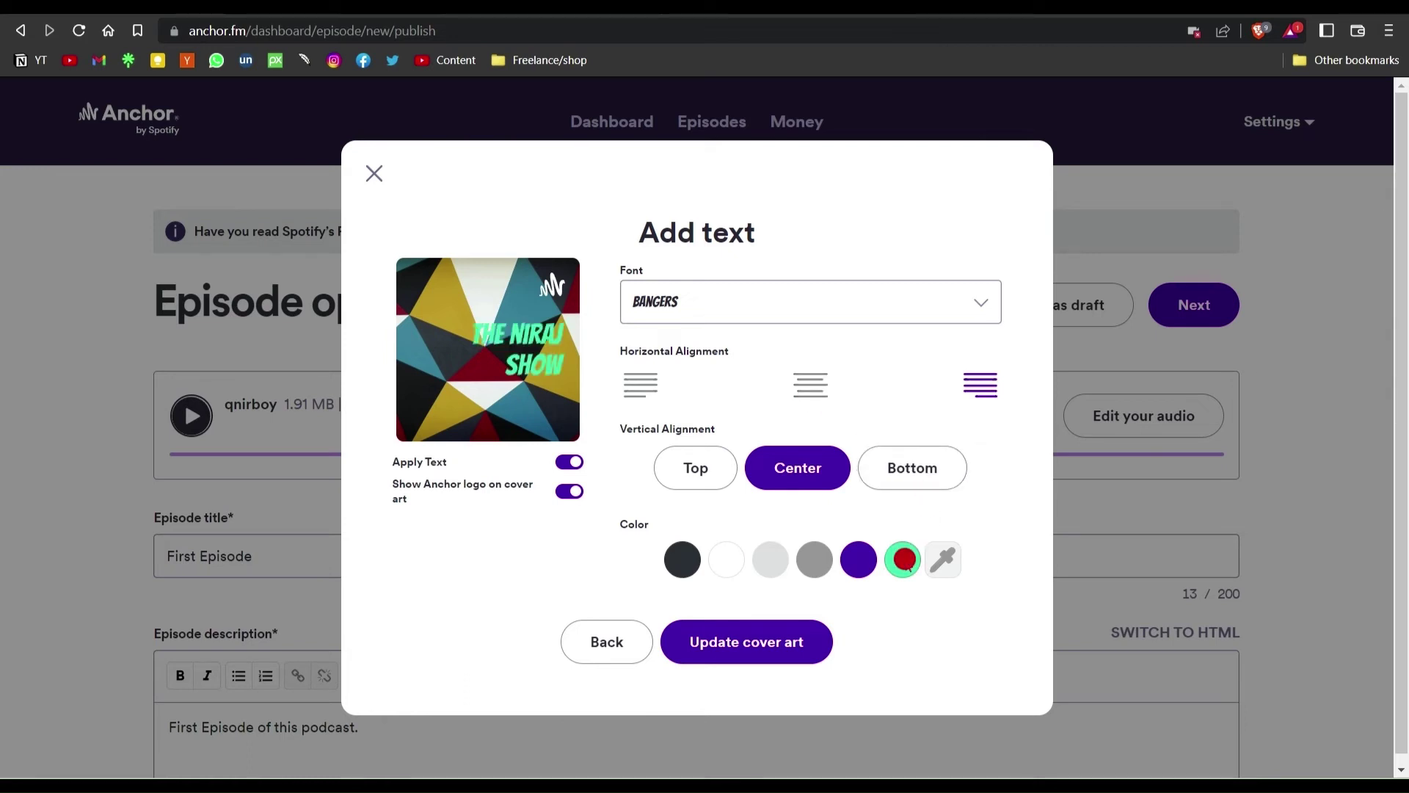
left_click(716, 565)
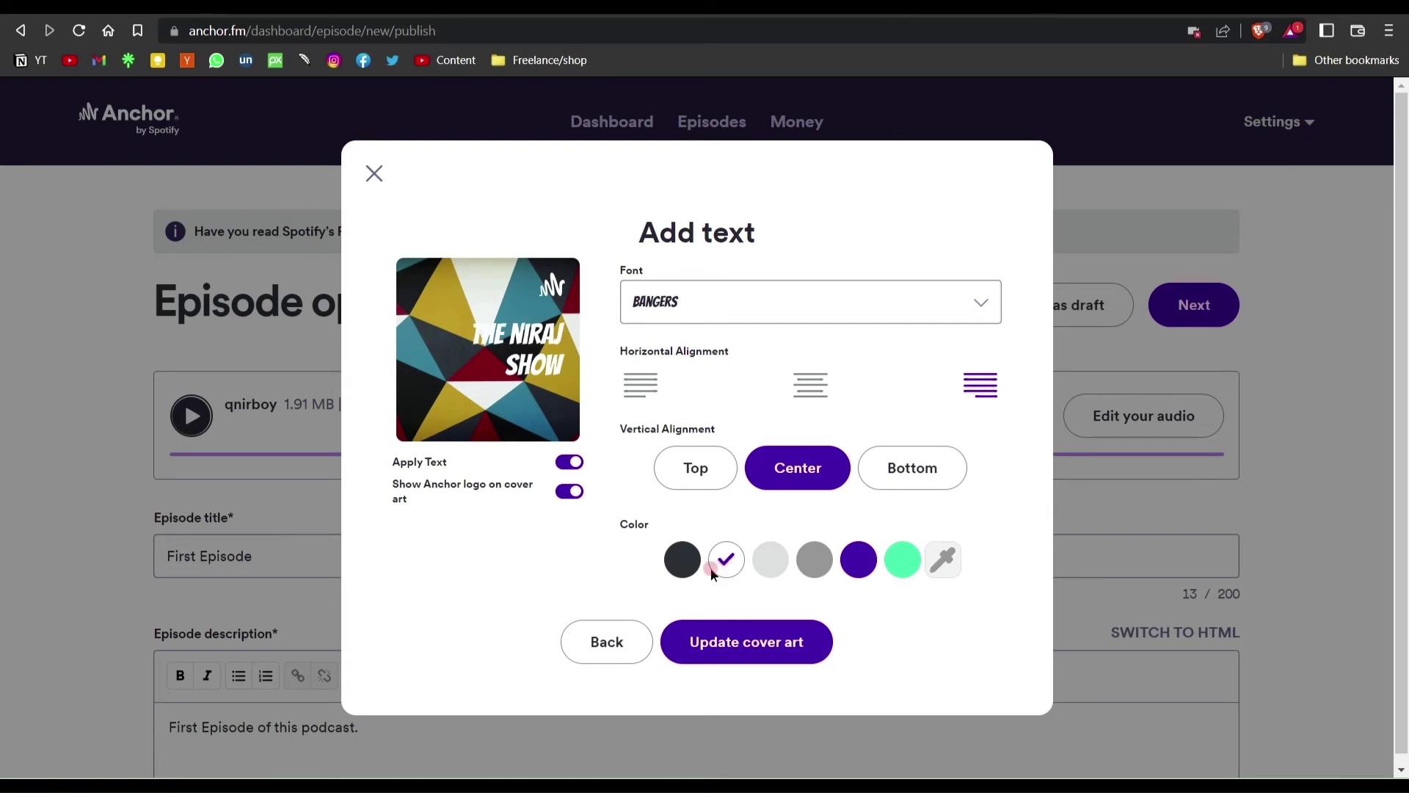
left_click(682, 561)
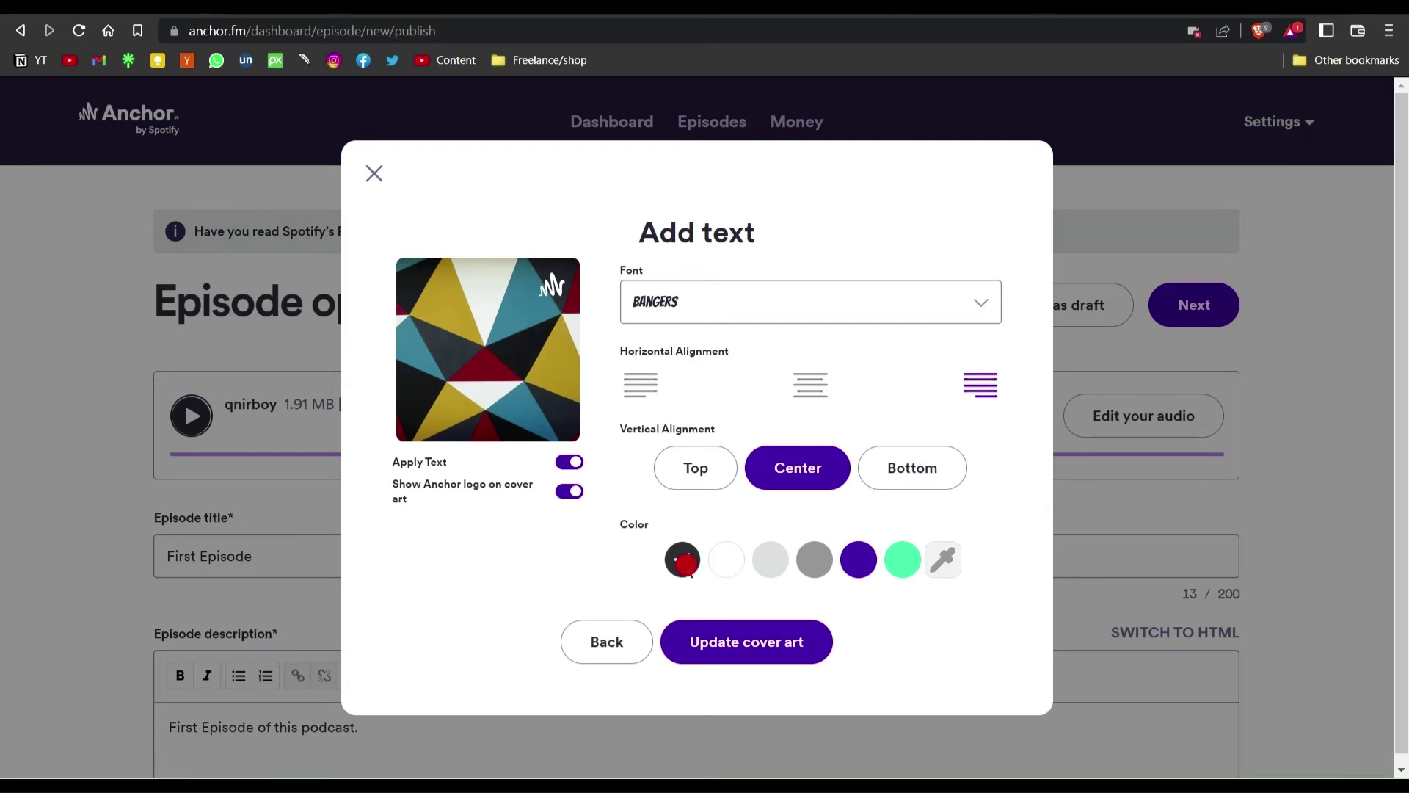
left_click(854, 565)
left_click(899, 561)
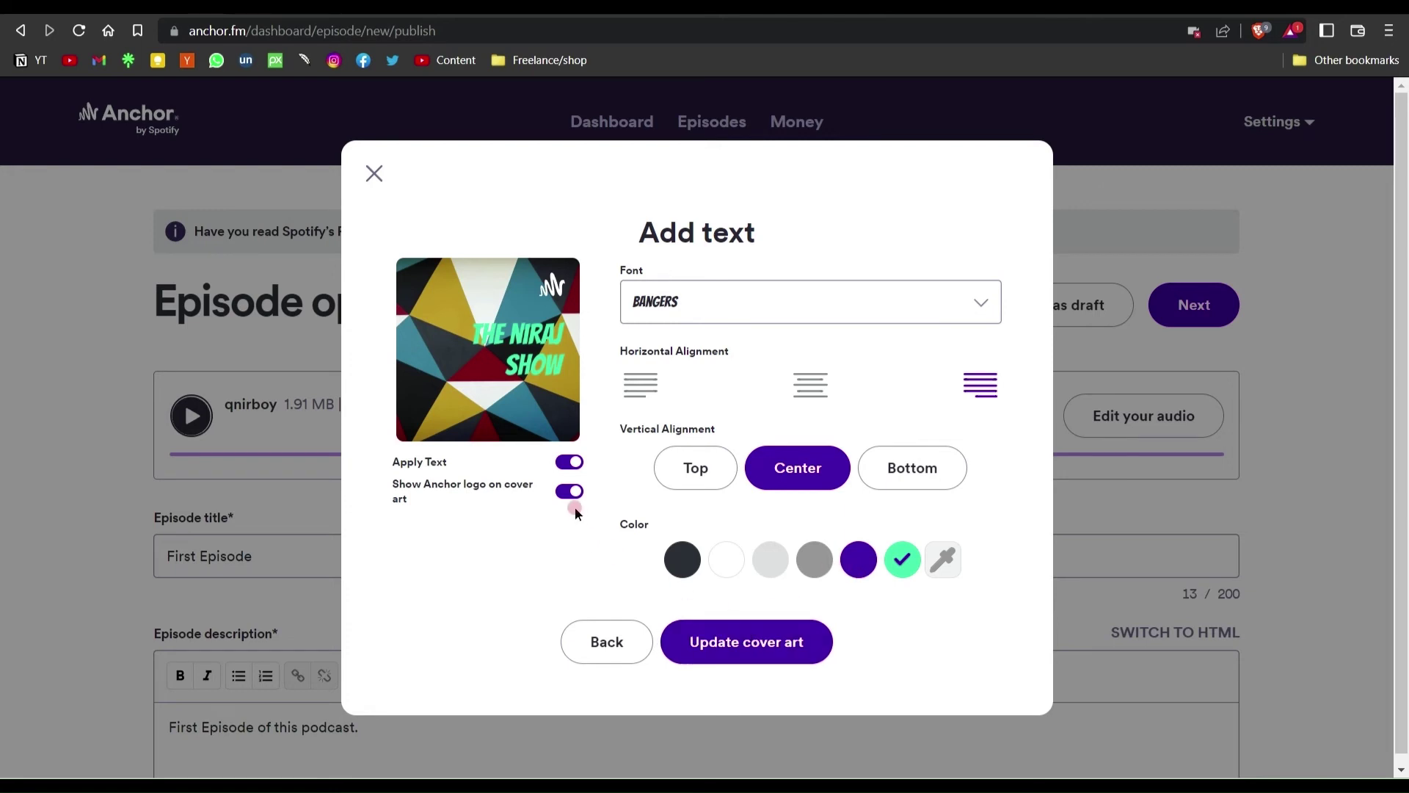
- Turn off the Anchor logo on the cover art
left_click(594, 282)
left_click(577, 492)
left_click(577, 493)
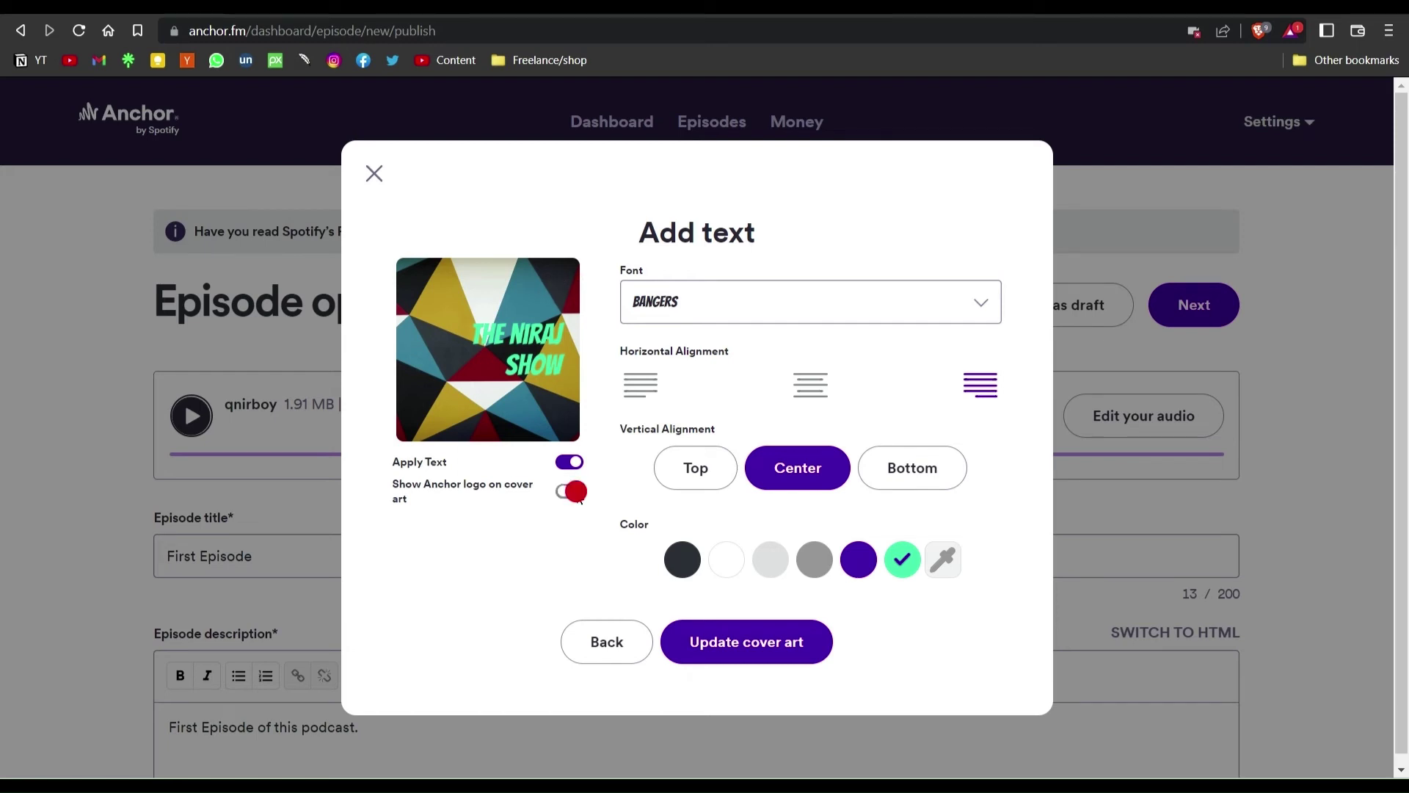
left_click(605, 604)
- Set a custom red color, #FF0004, for the cover art text
left_click(943, 559)
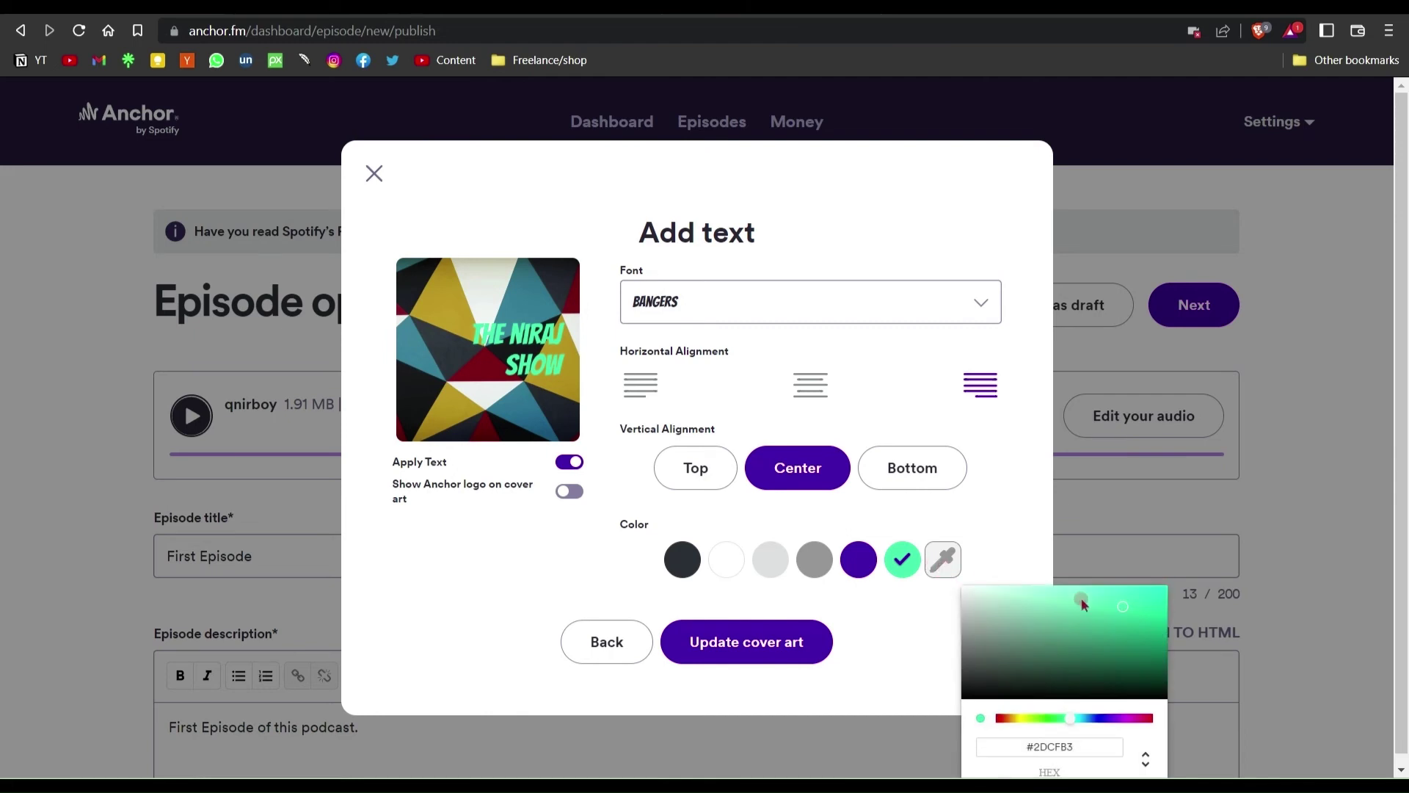
left_click_drag(1071, 719, 1151, 718)
left_click(1145, 593)
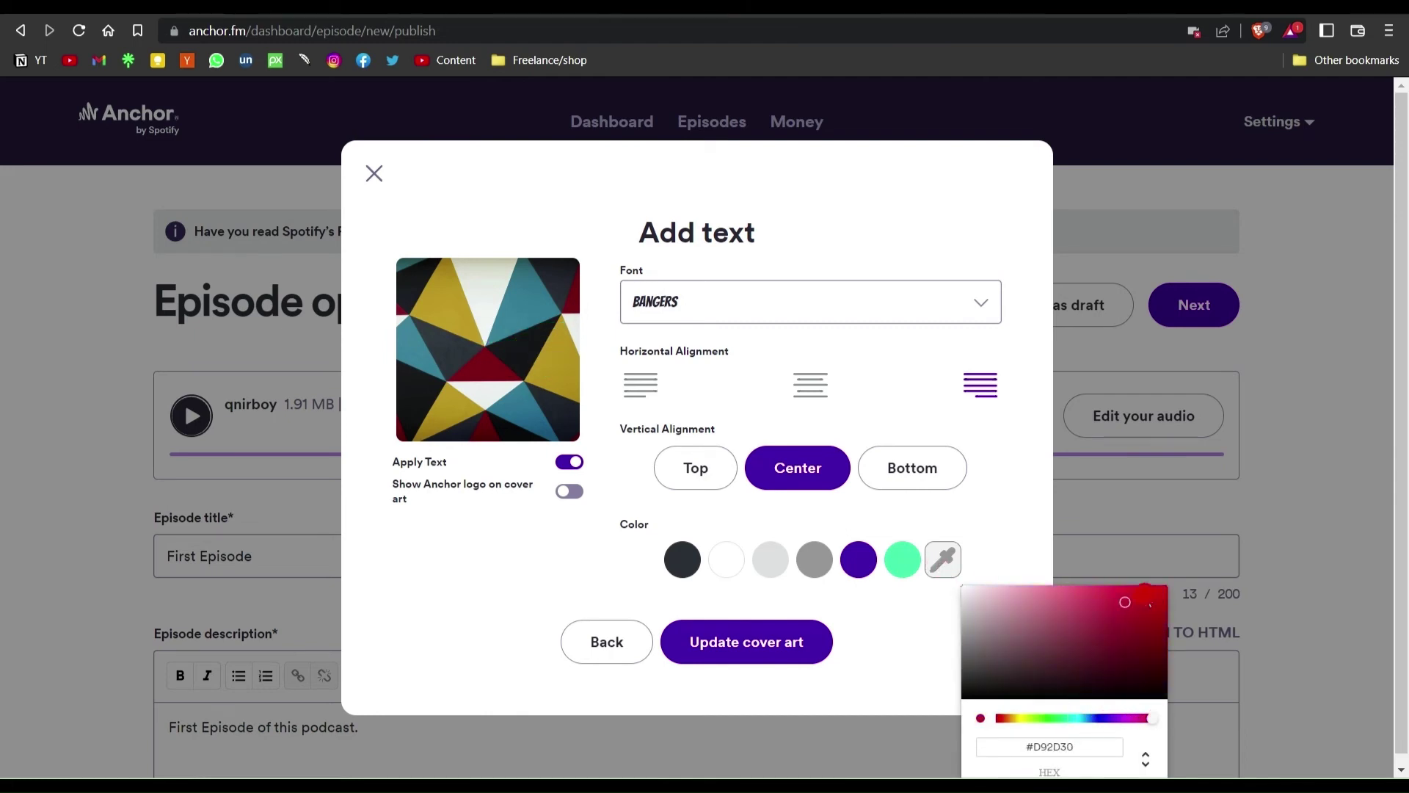
left_click(1166, 586)
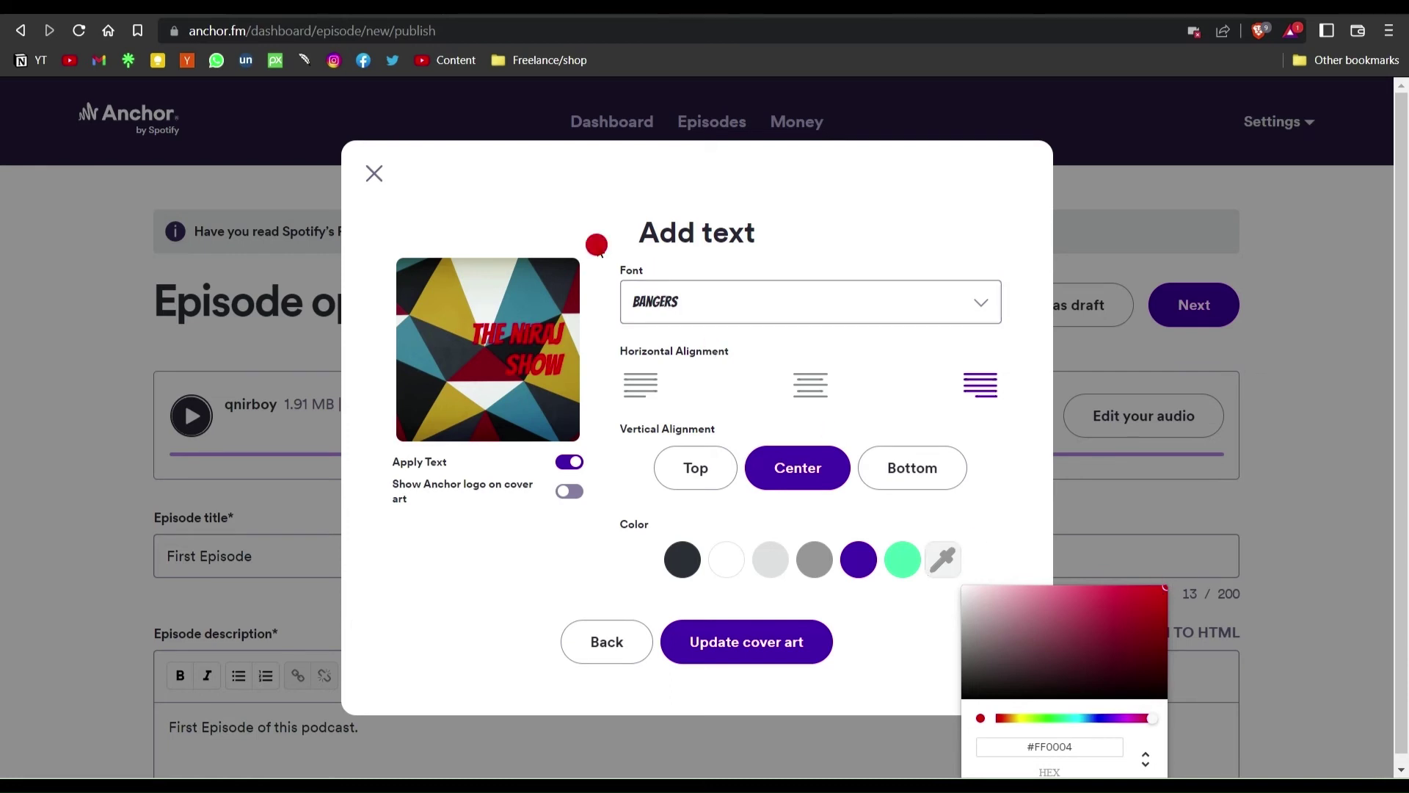
left_click(597, 244)
- Change the font of the cover art text to Jolly Lodger
left_click(686, 301)
scroll(697, 430, "down", 5)
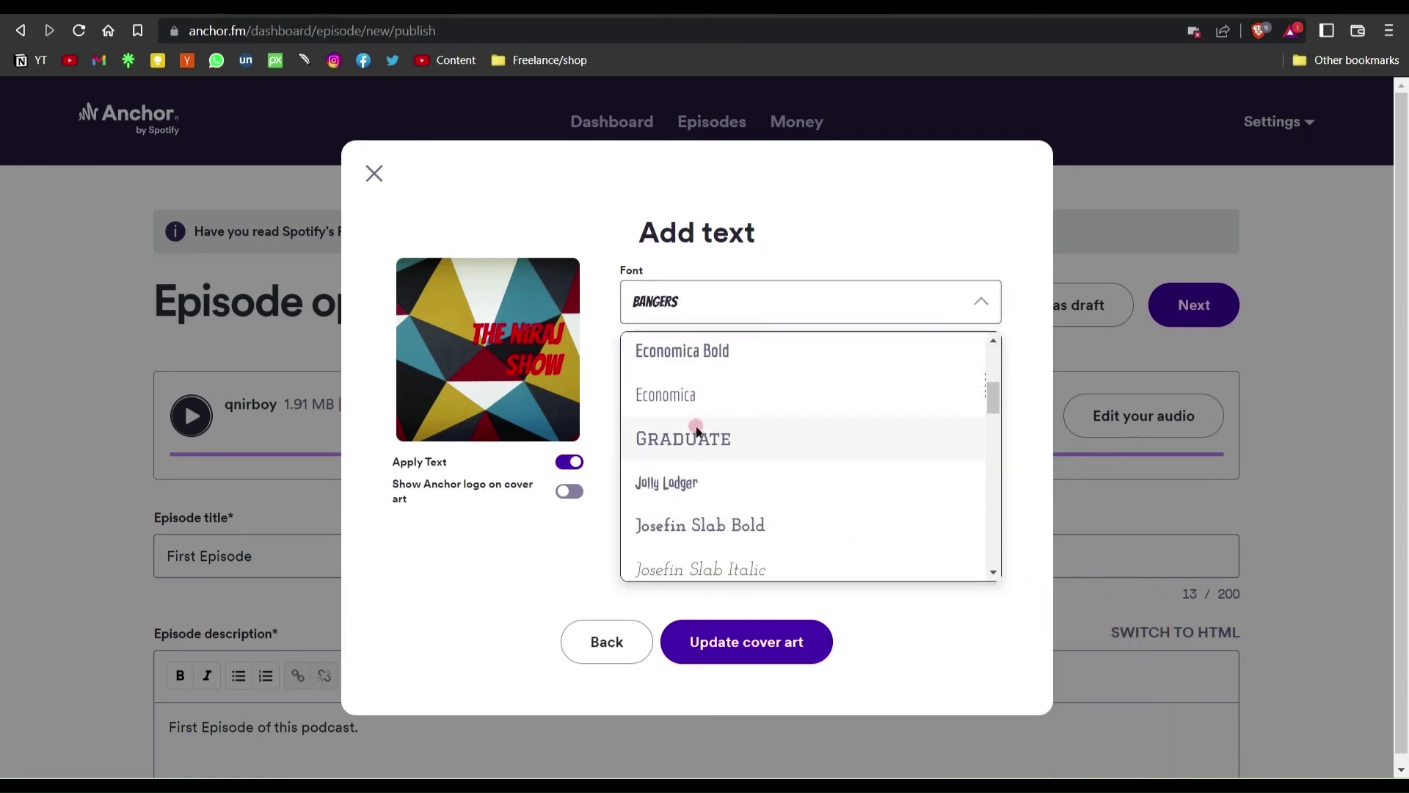
left_click(694, 482)
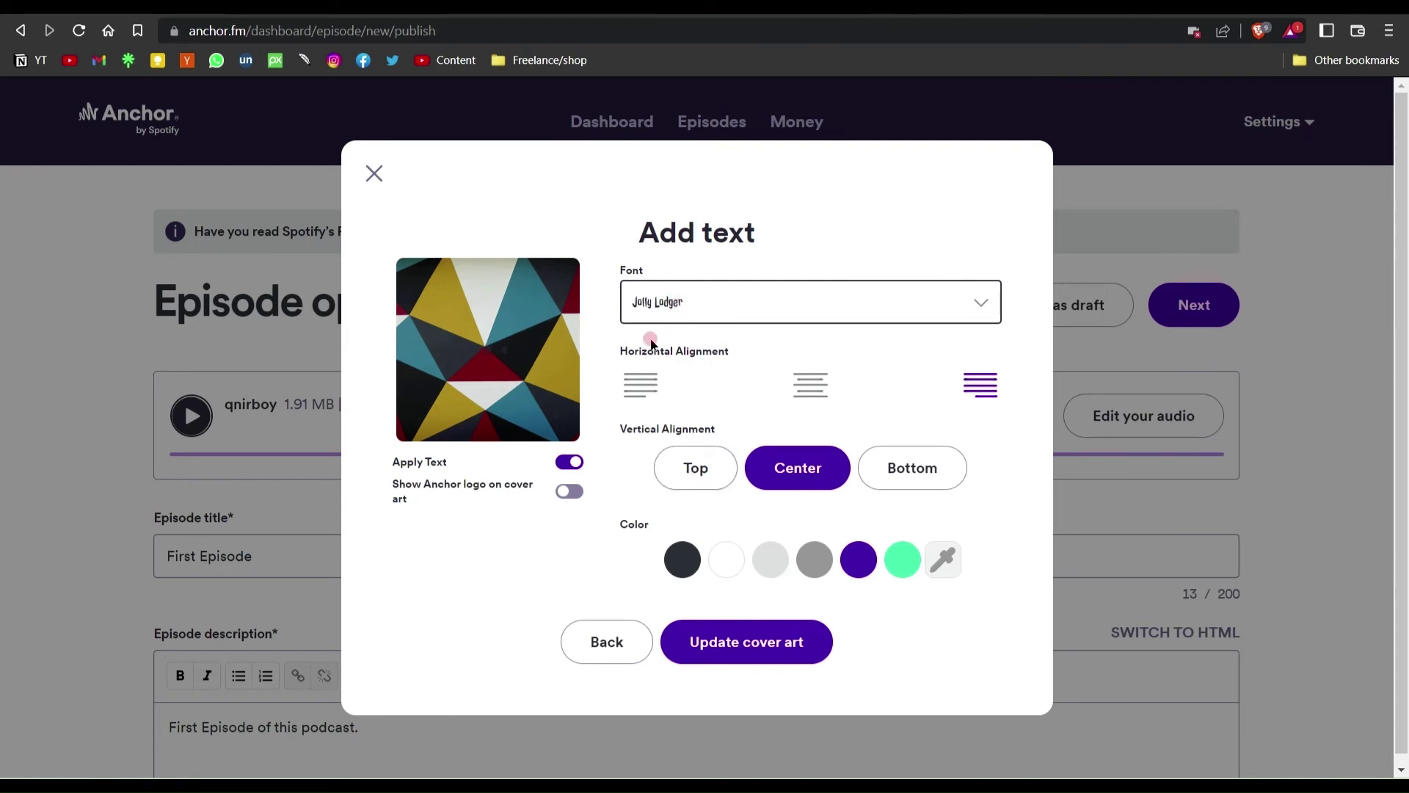
left_click(747, 380)
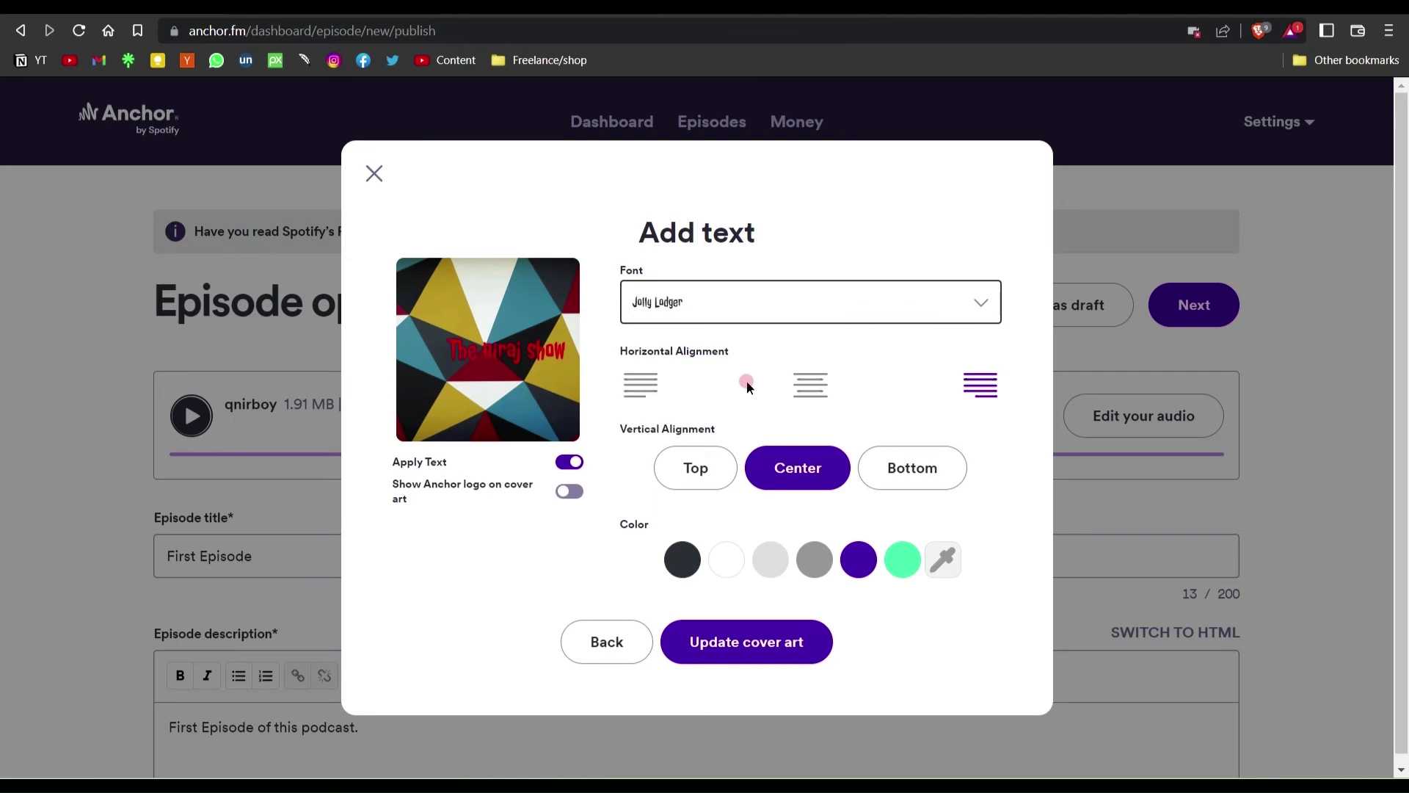
- Center the cover art text horizontally and update the cover art
left_click(799, 391)
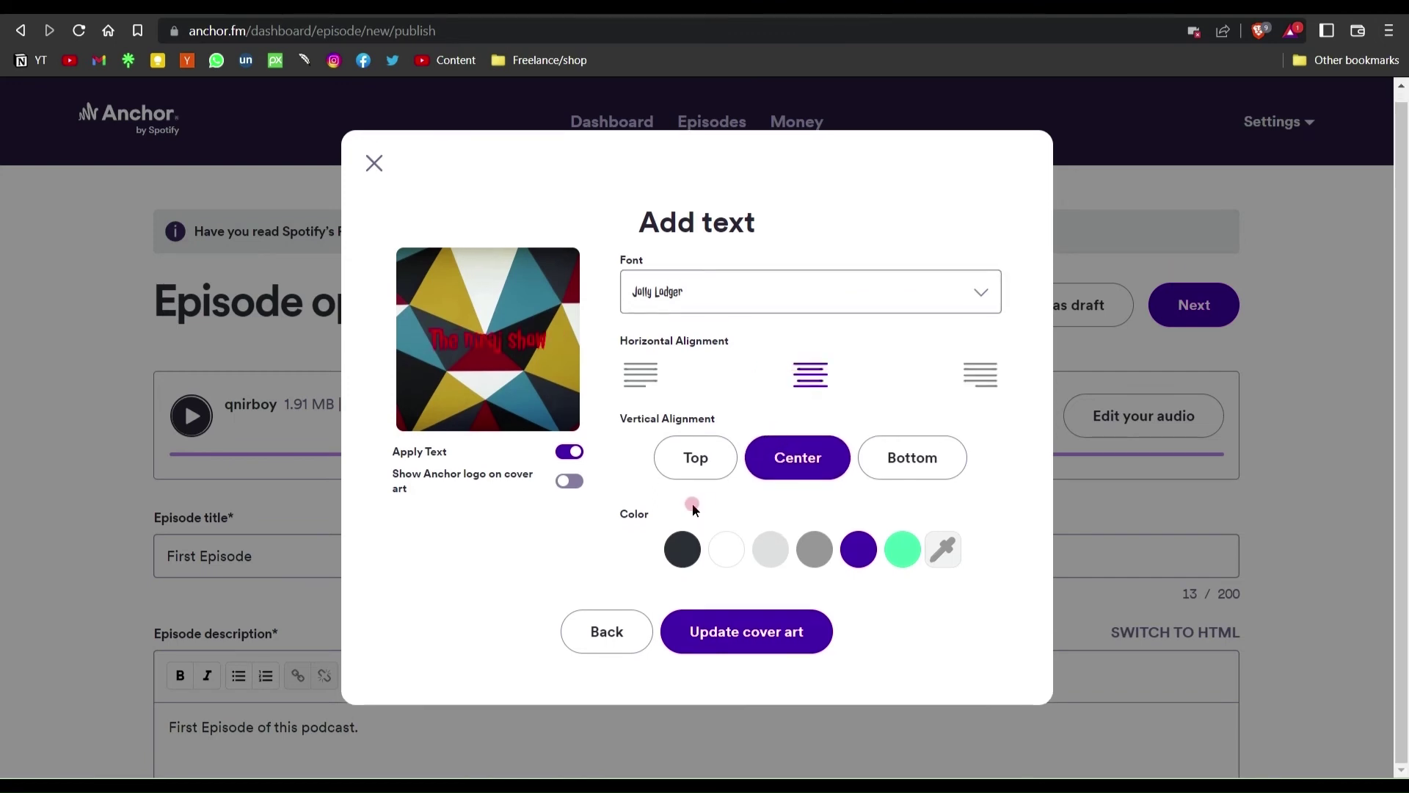
left_click(734, 562)
left_click(720, 632)
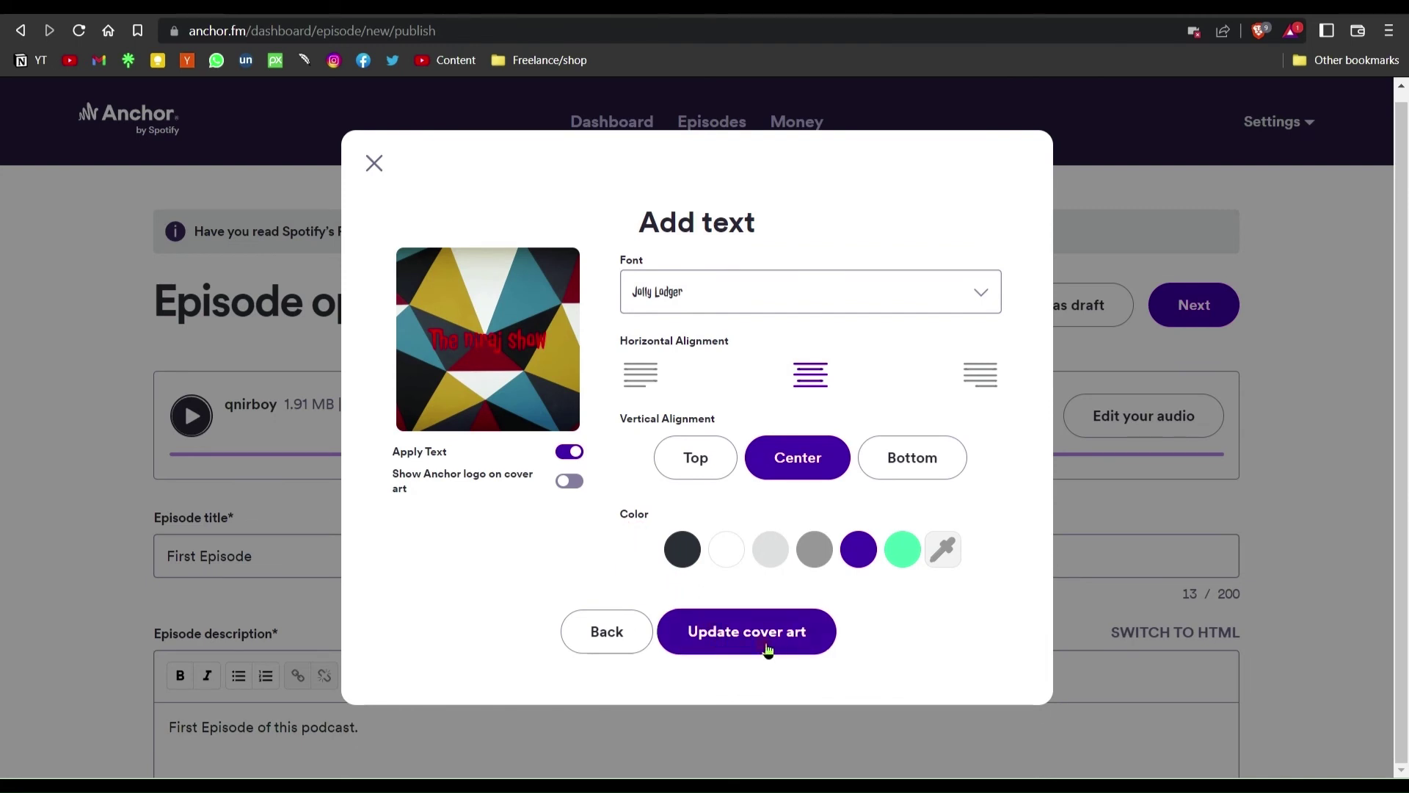
left_click(717, 637)
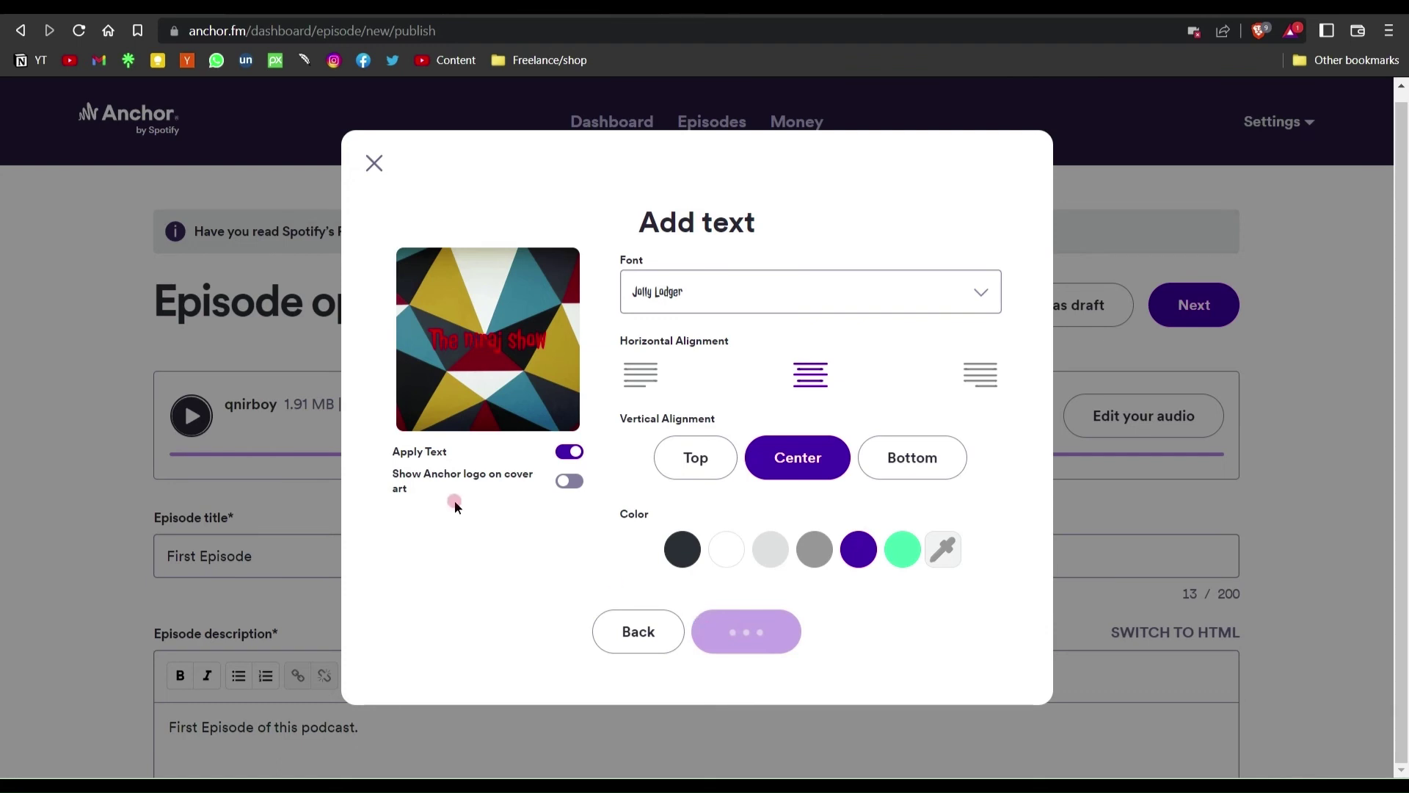
- Dismiss the publish confirmation without publishing and return to the episode options
left_click(528, 305)
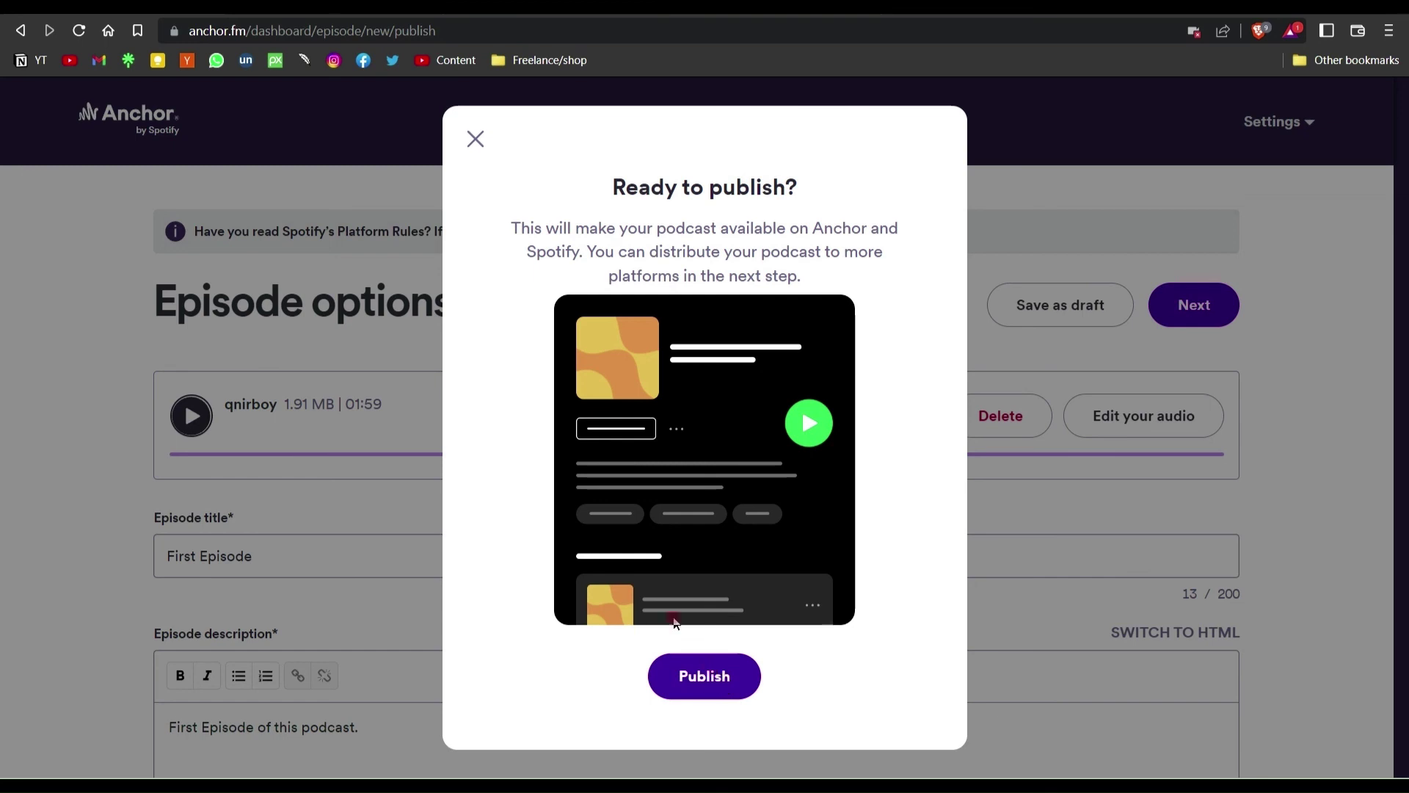
left_click(475, 140)
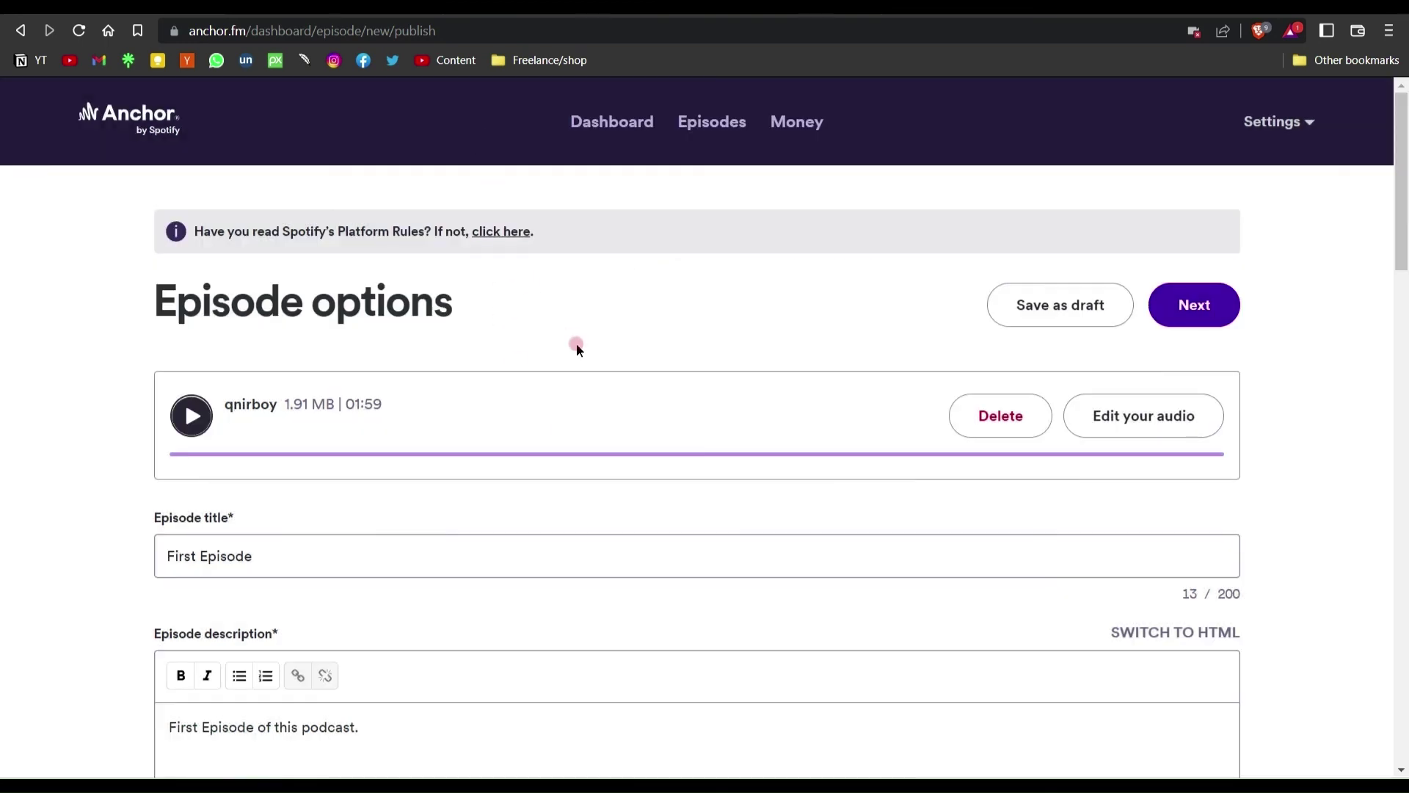